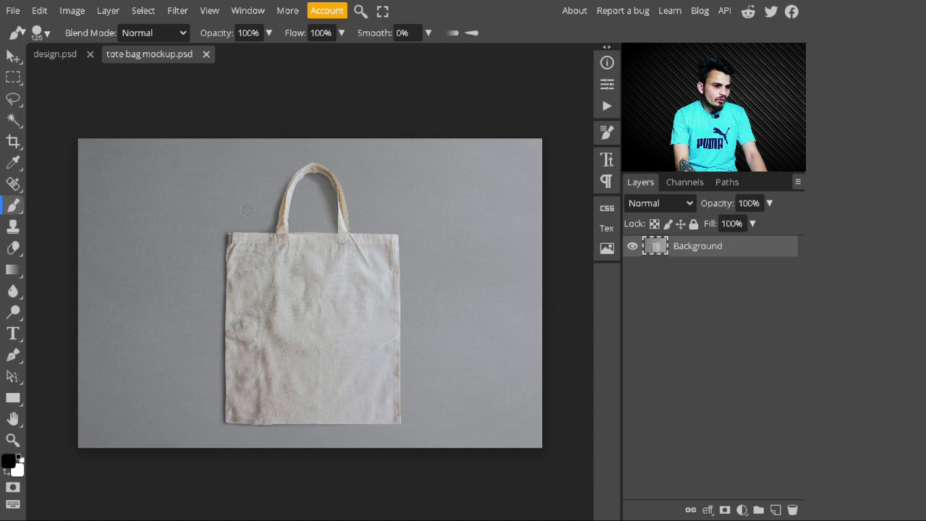
Select the whole cream tote bag and its handles with Quick Selection's Select Subject.
left_click(13, 119)
right_click(14, 120)
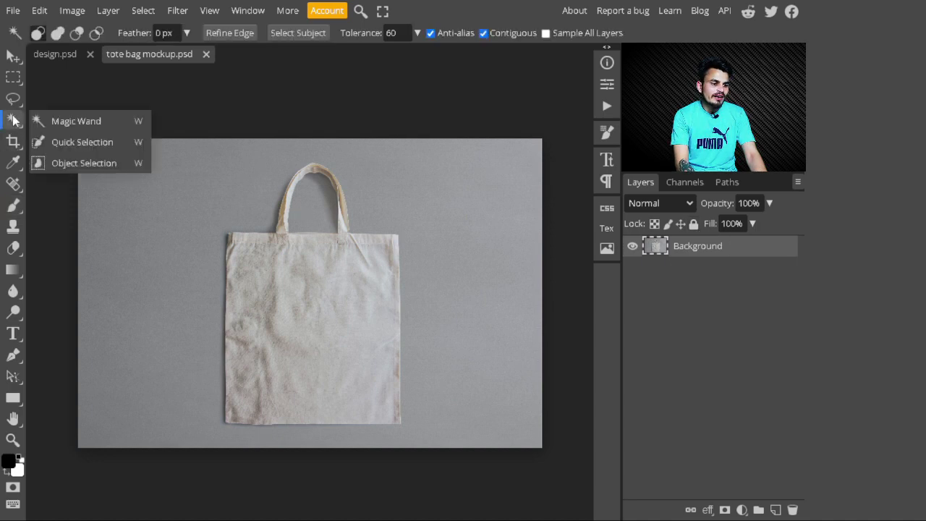
left_click(82, 143)
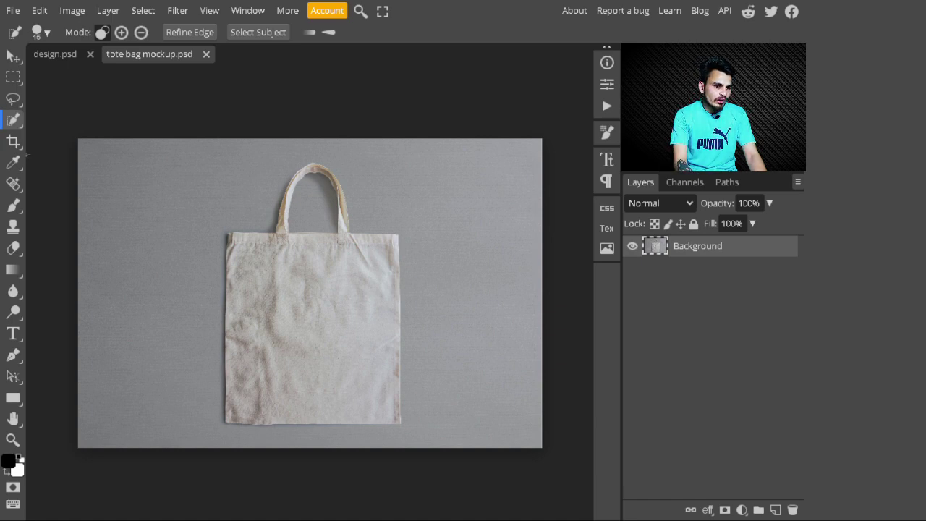
left_click(81, 135)
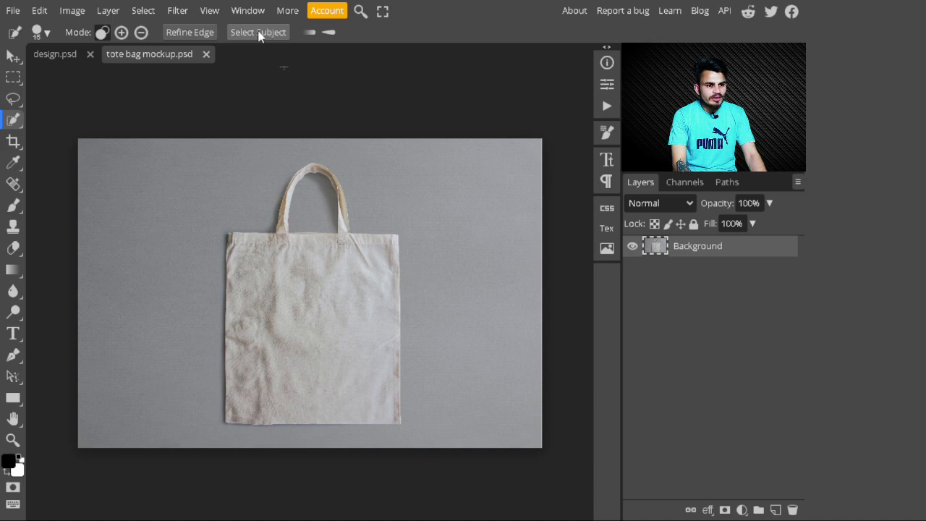
left_click(260, 33)
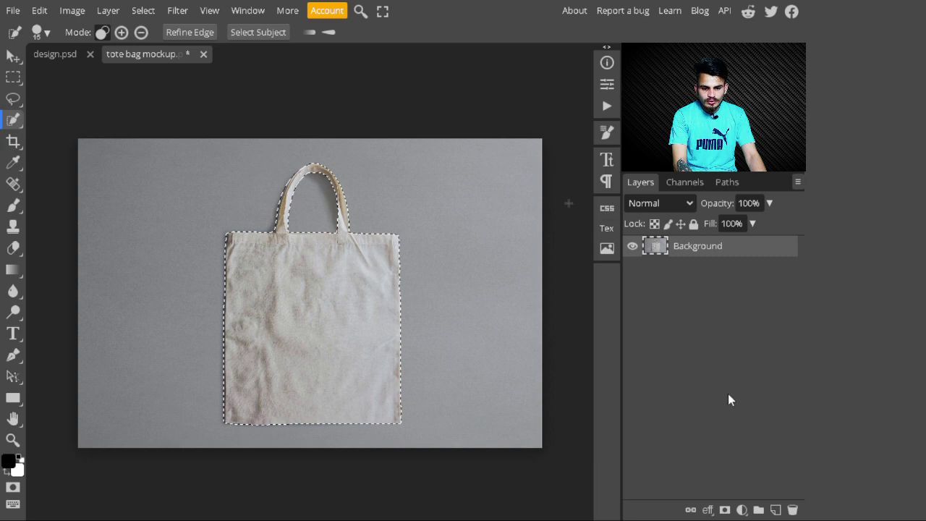
Add a green #189200 Color Fill layer over the bag and set it to Multiply.
left_click(741, 510)
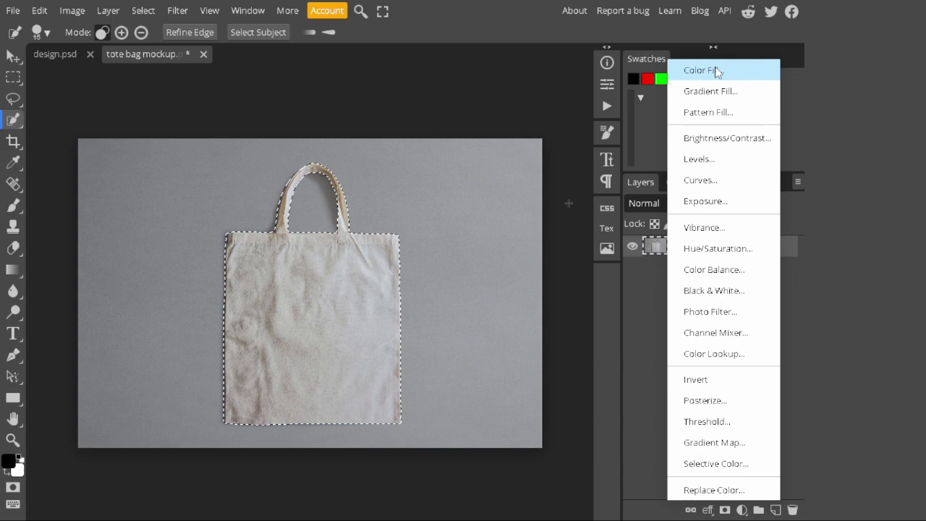
left_click(716, 70)
left_click_drag(324, 104, 652, 99)
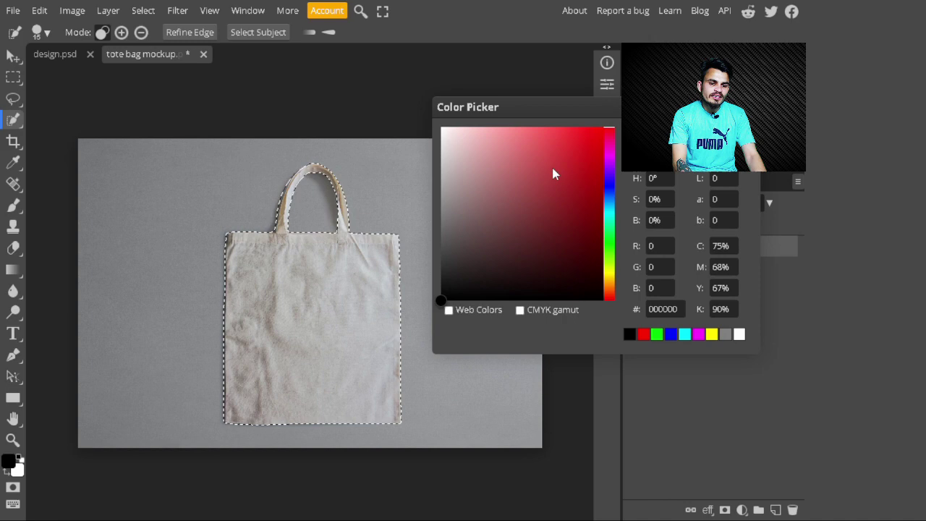
left_click_drag(570, 203, 603, 200)
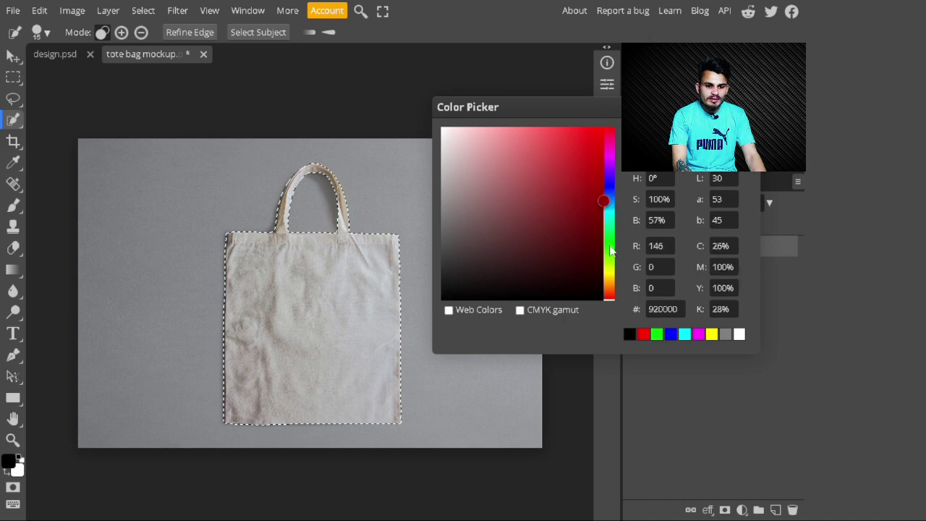
left_click_drag(609, 251, 608, 250)
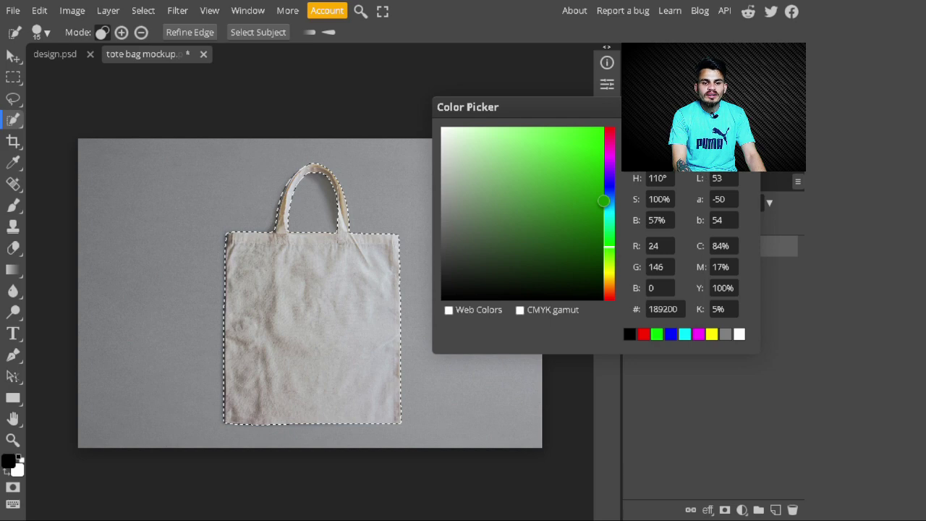
left_click(690, 145)
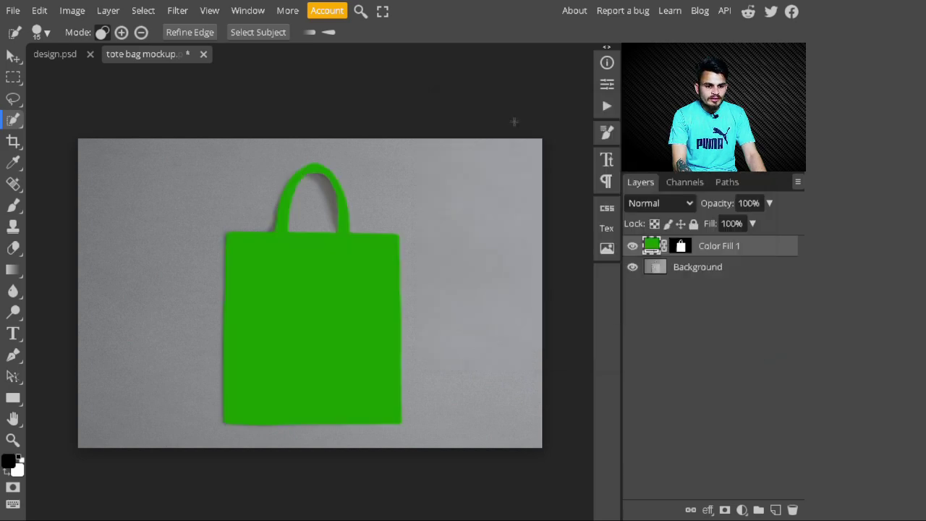
left_click(668, 209)
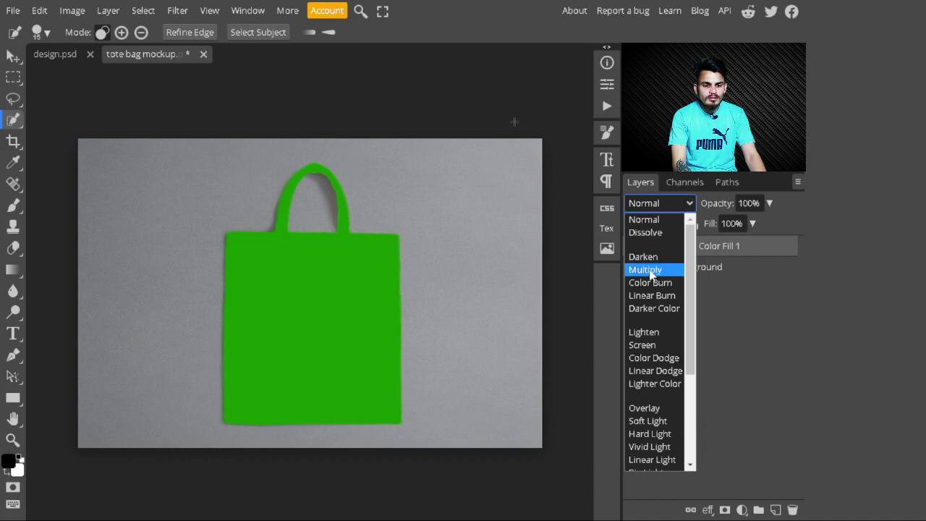
key("Escape")
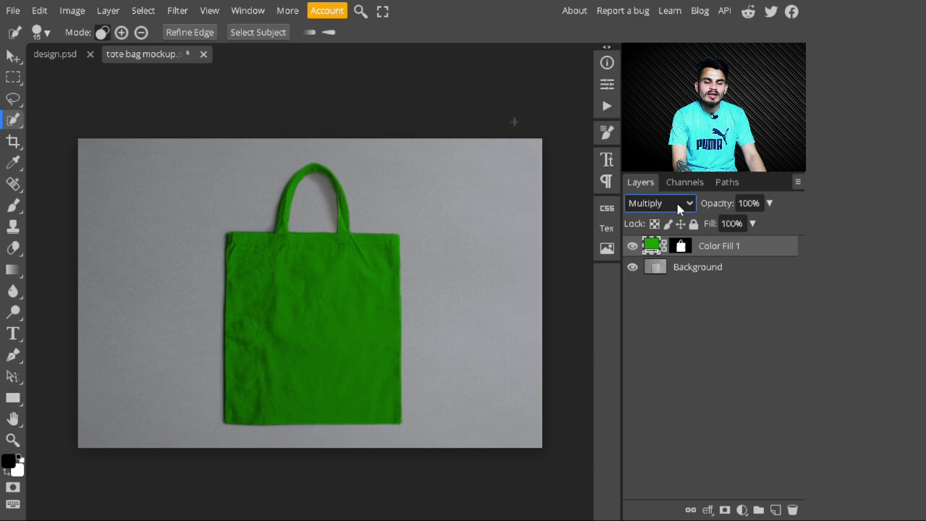
Split Color Fill 1's Background Blend If sliders to 61/140 and 202/255.
double_click(776, 255)
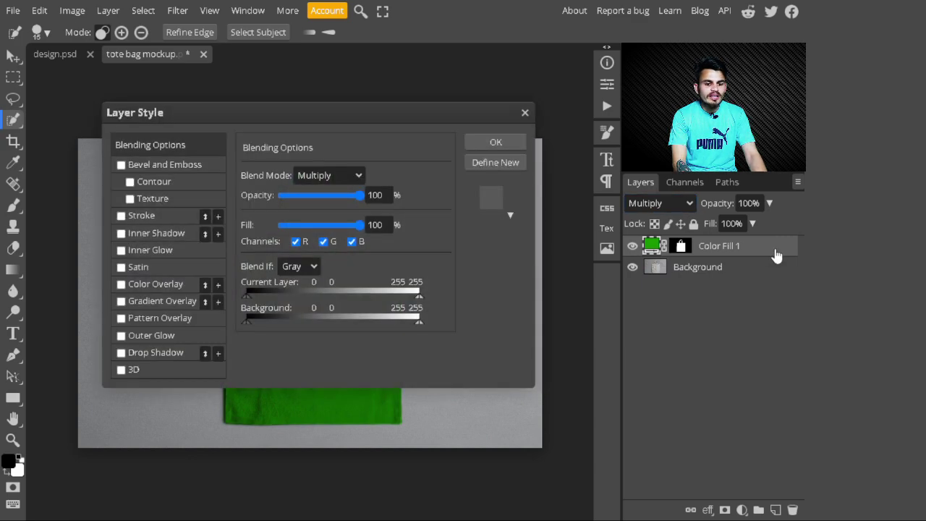
left_click_drag(399, 107, 737, 141)
left_click_drag(585, 357, 676, 362)
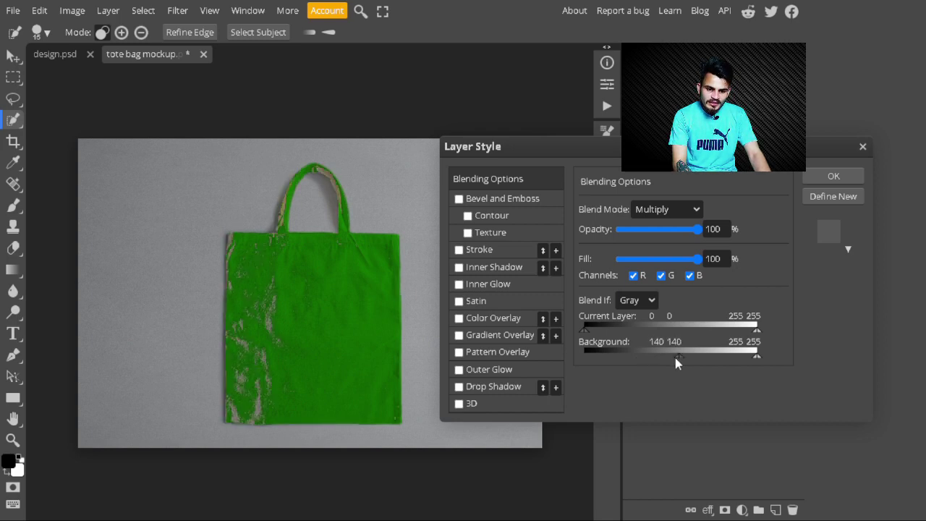
left_click_drag(666, 356, 625, 355)
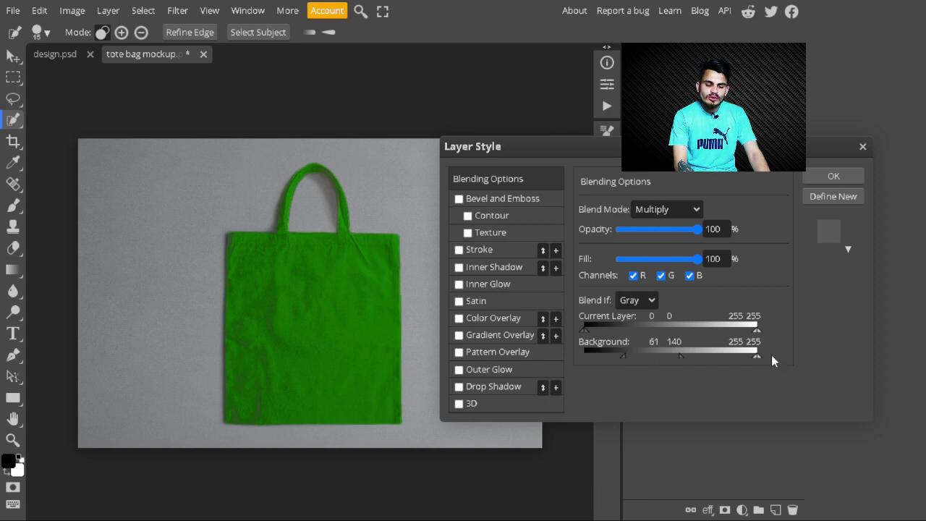
left_click_drag(724, 355, 721, 353)
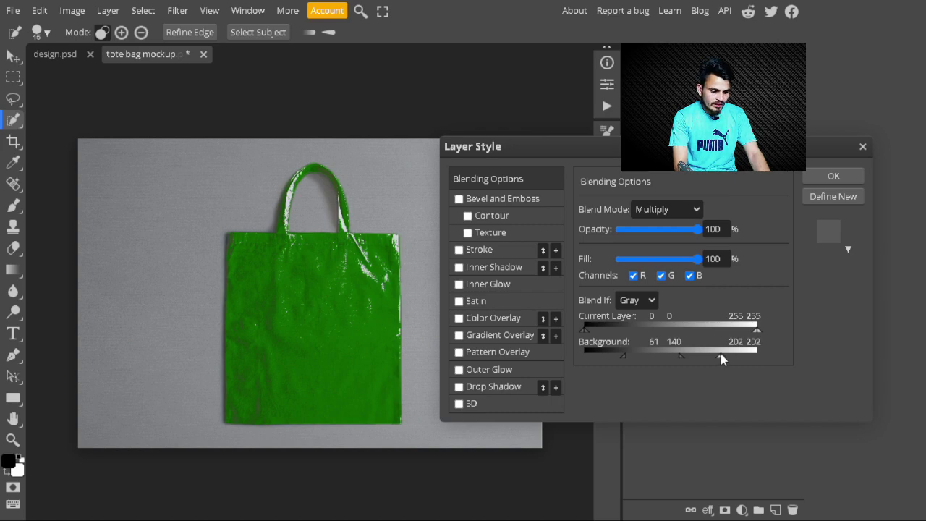
left_click_drag(720, 353, 761, 356)
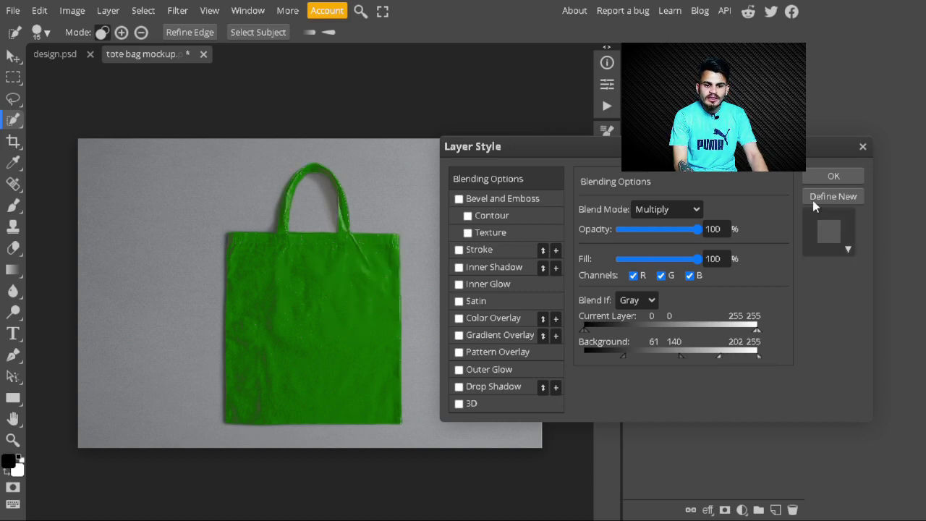
left_click(833, 178)
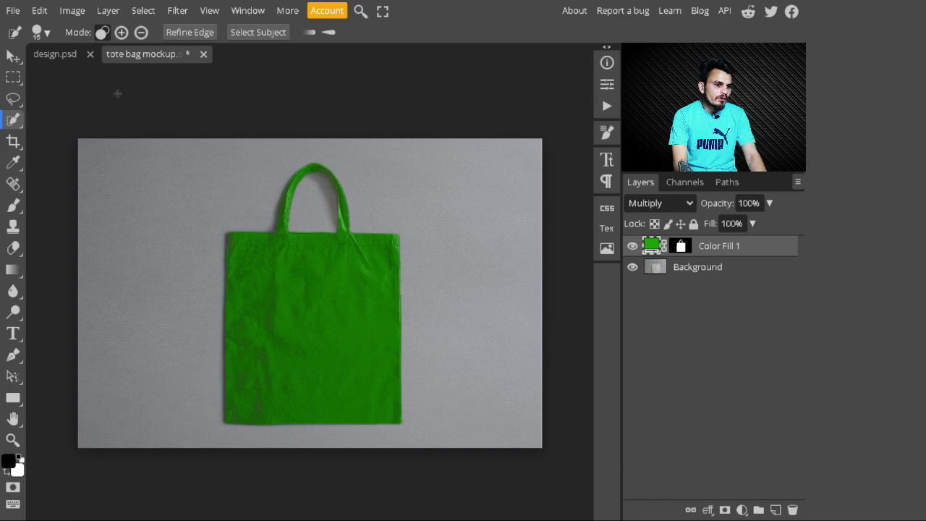
In design.psd, select the light cream swirls with Select > Color Range.
left_click(55, 54)
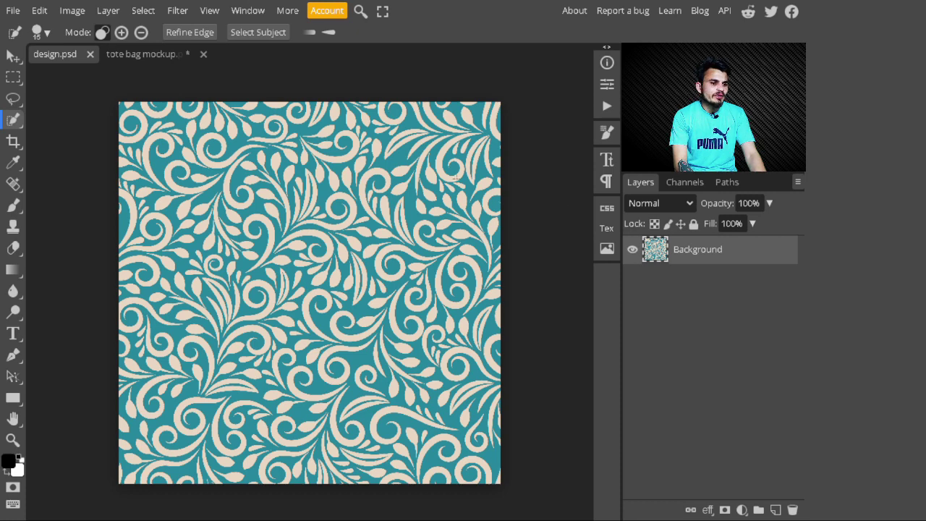
left_click(143, 11)
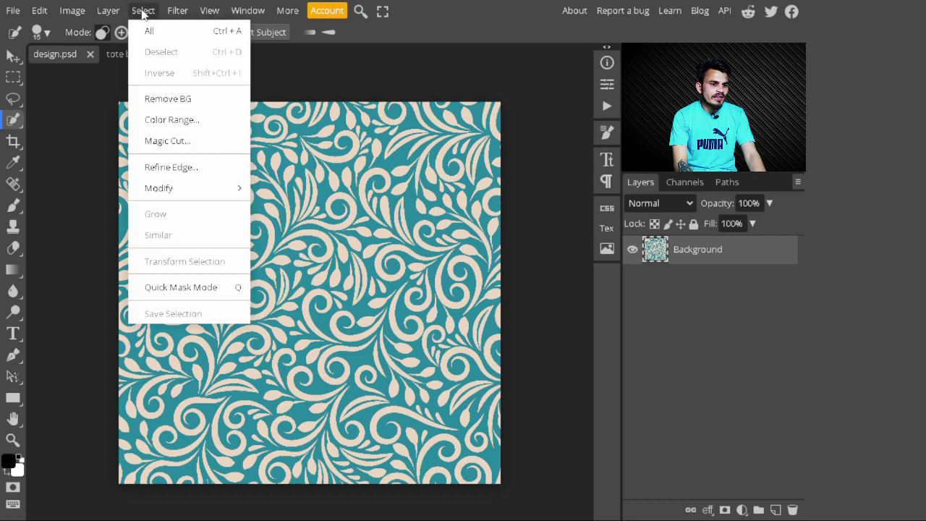
left_click(182, 121)
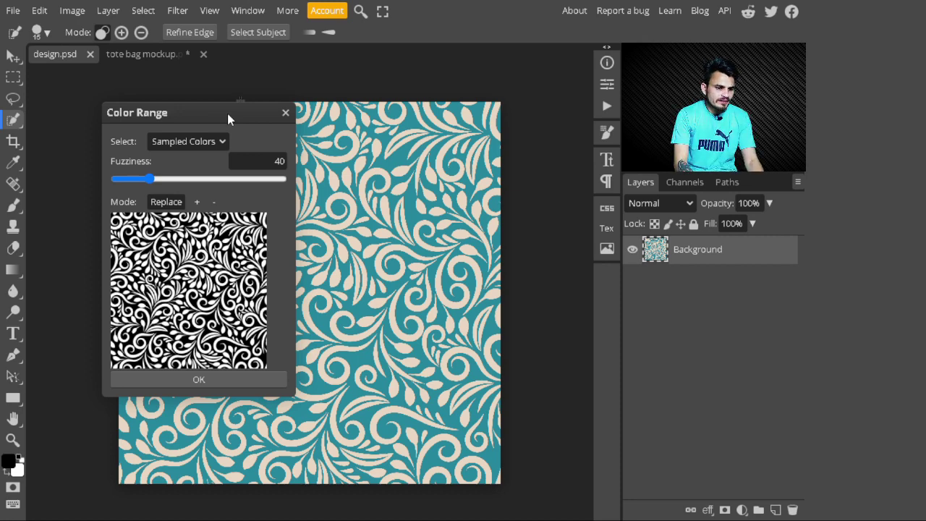
left_click_drag(215, 112, 316, 103)
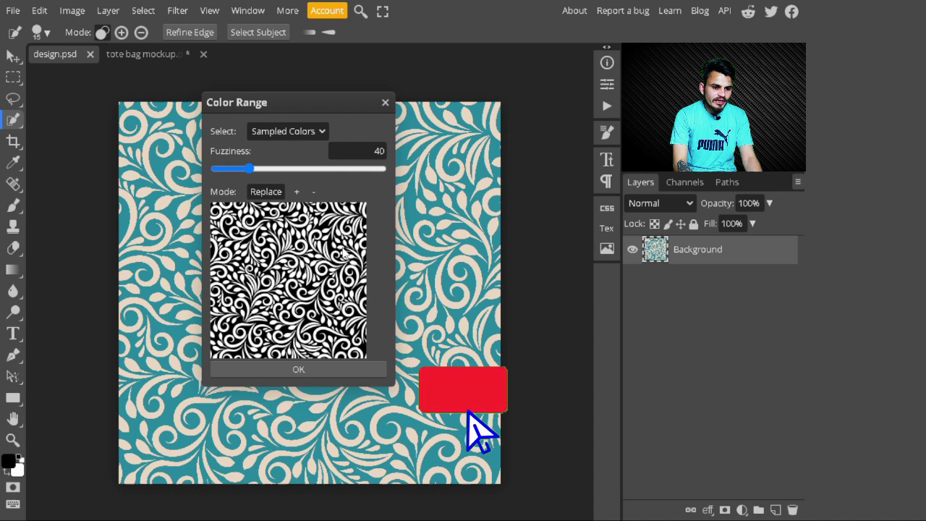
left_click(309, 368)
left_click(741, 509)
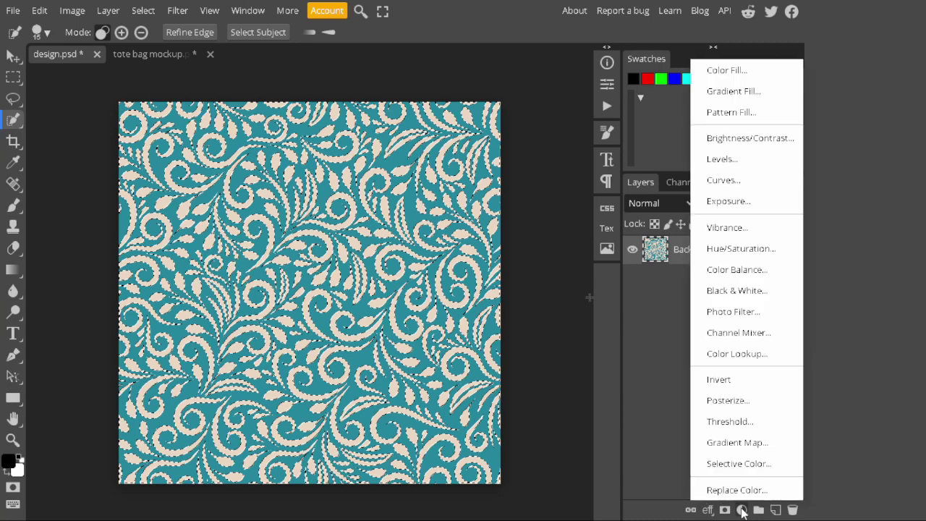
Add a white (ffffff) Color Fill layer masked to the swirls.
left_click(725, 71)
left_click_drag(470, 175, 437, 124)
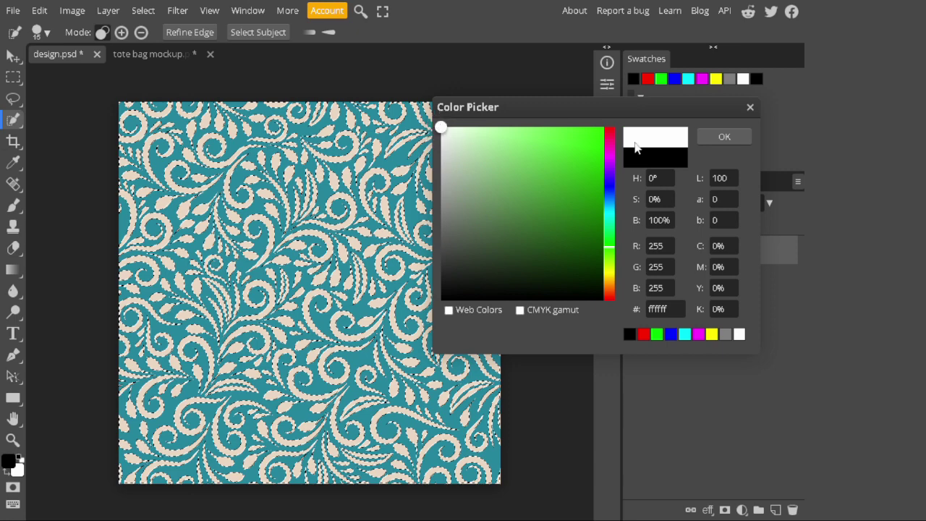
left_click(716, 137)
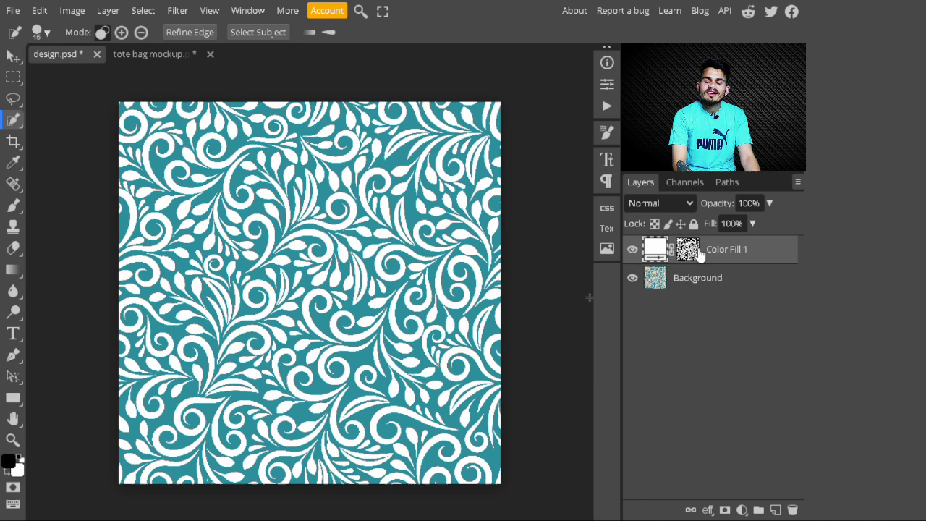
Hide the teal Background layer, leaving the white swirls on transparency.
left_click(632, 278)
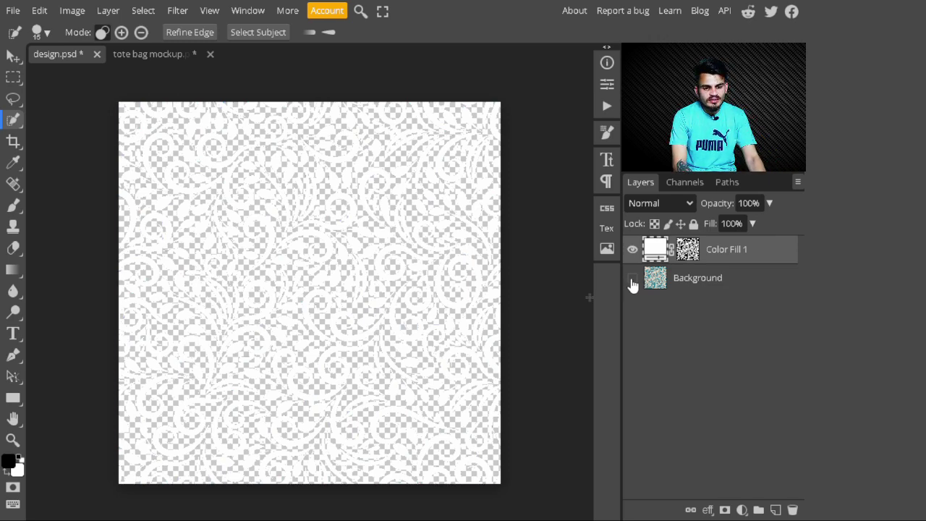
left_click(632, 280)
left_click(632, 279)
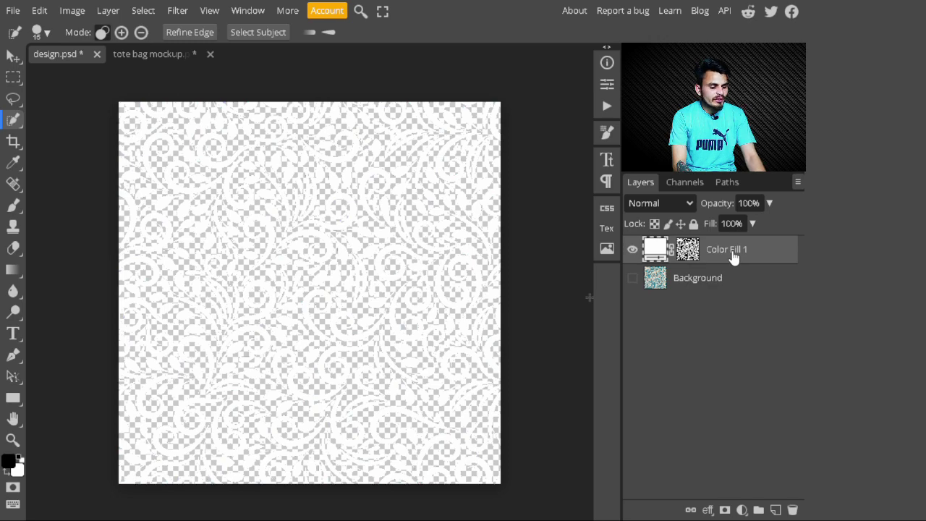
Define the whole white swirl design as a pattern, then return to the tote bag mockup.
key("ctrl+a")
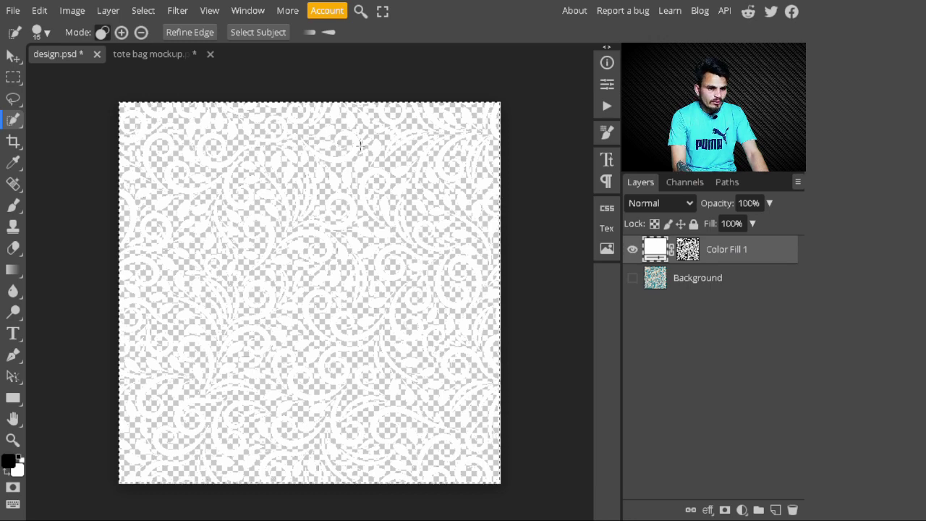
left_click(40, 12)
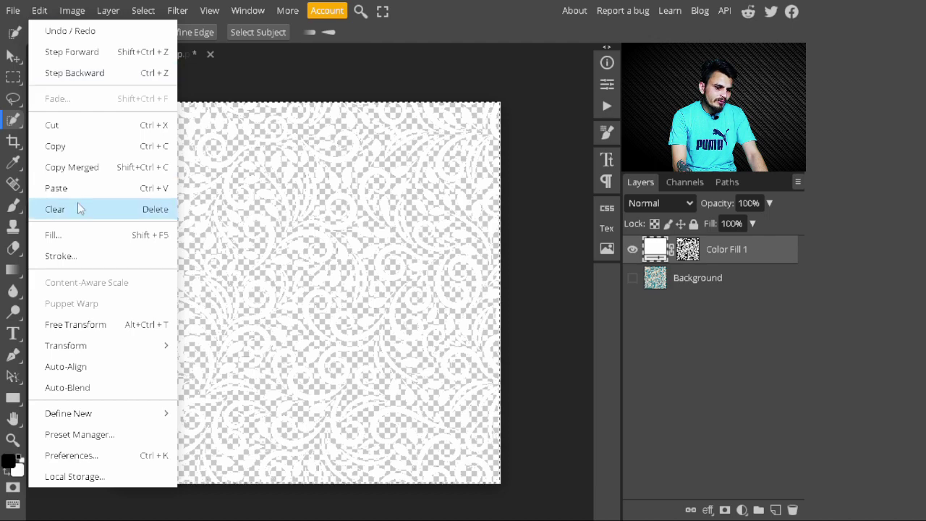
mouse_move(106, 414)
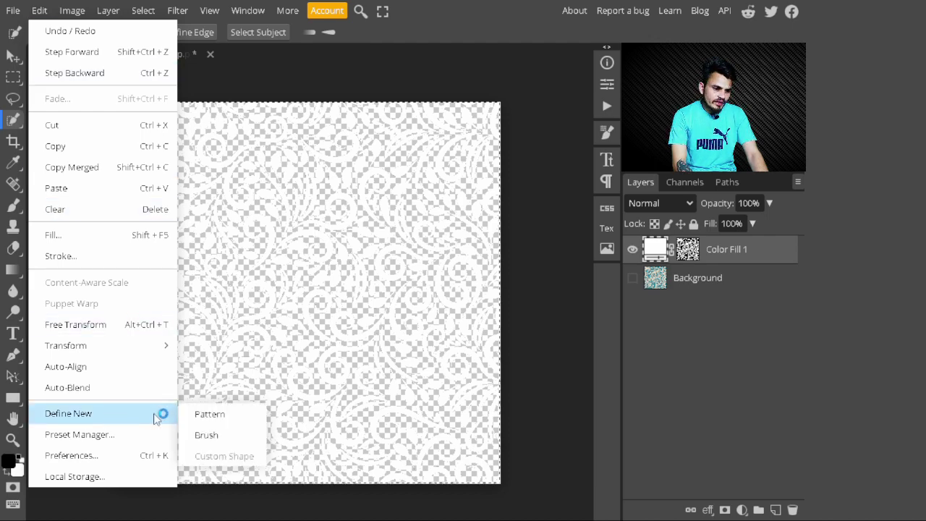
left_click(210, 414)
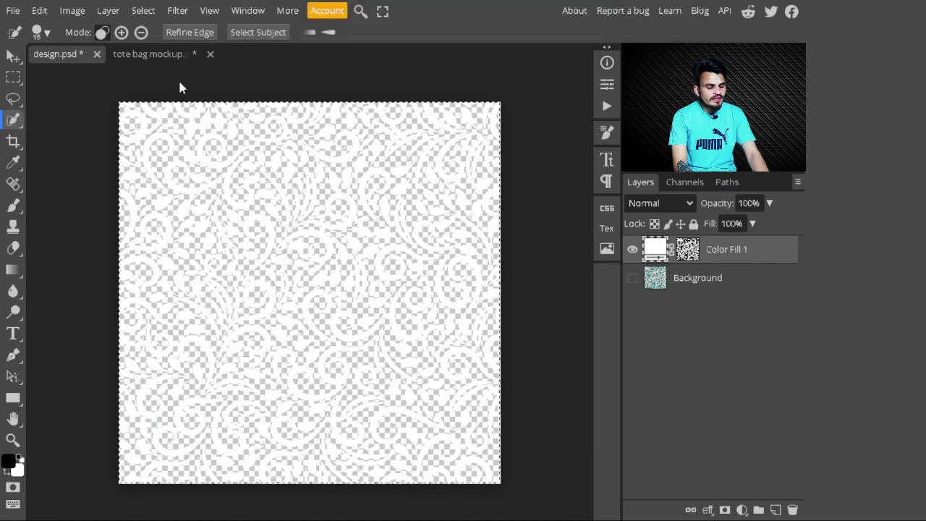
key("ctrl+d")
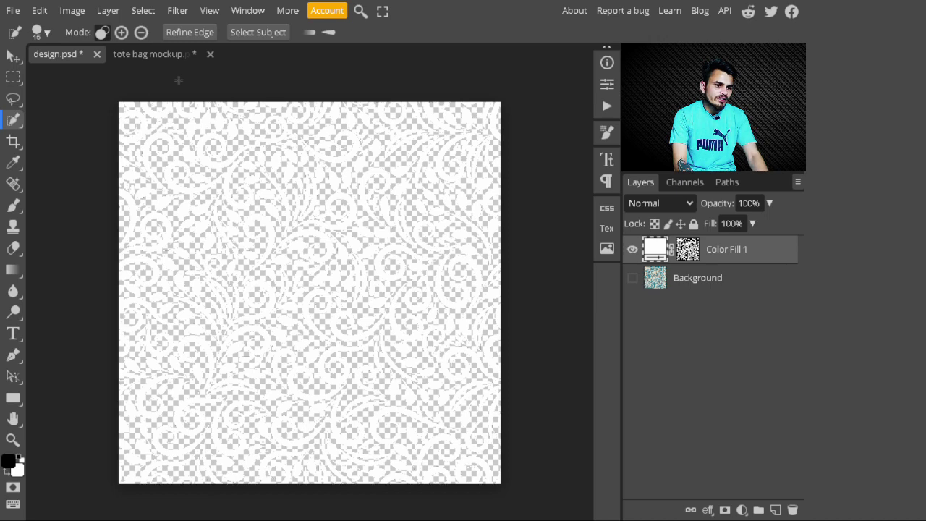
left_click(152, 54)
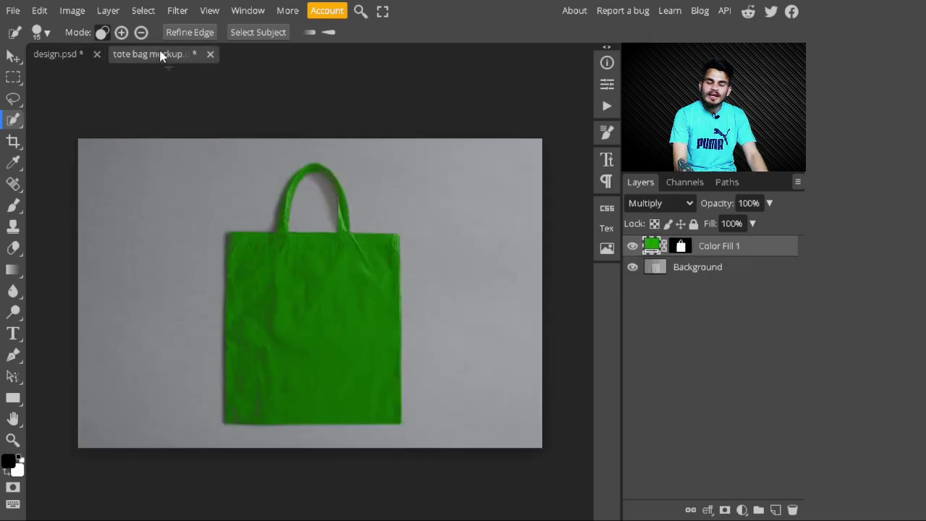
Add a swirl Pattern Fill at 50% scale and group it with Color Fill 1 into Folder 1.
left_click(742, 509)
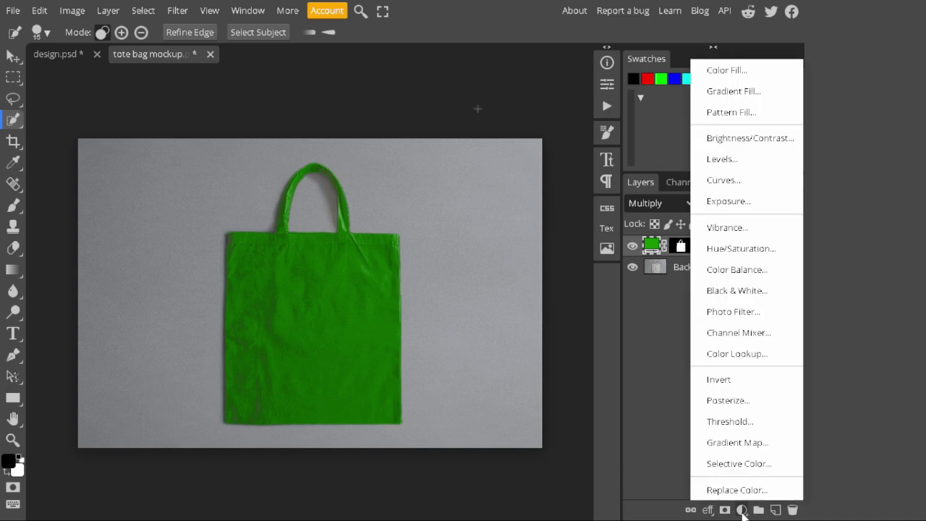
left_click(731, 112)
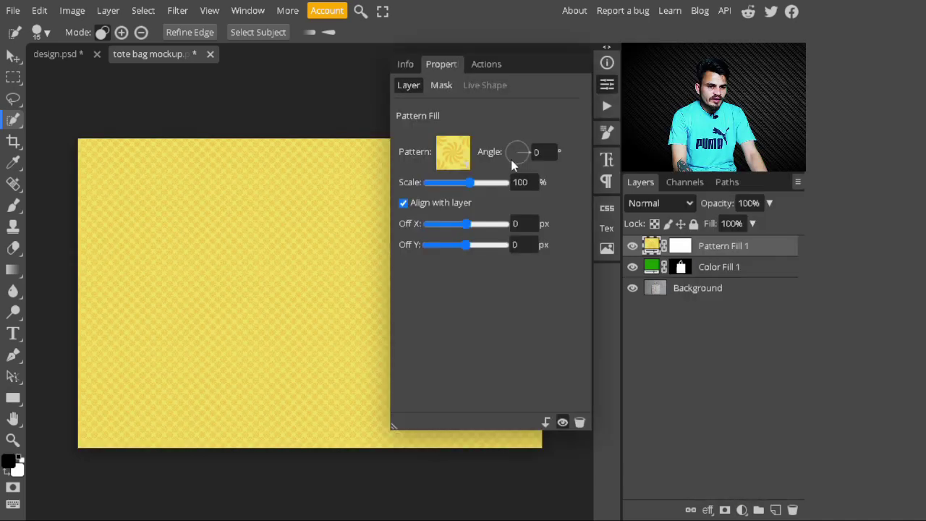
left_click(455, 165)
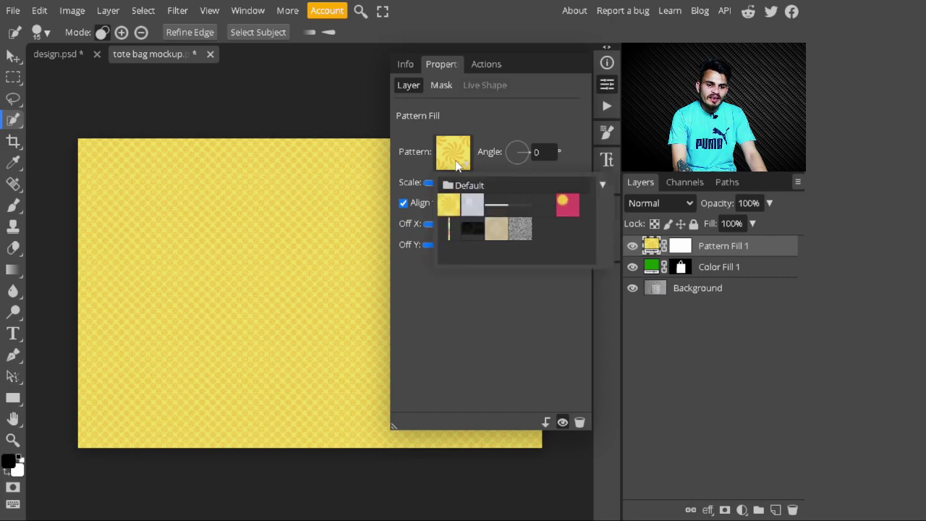
left_click(521, 230)
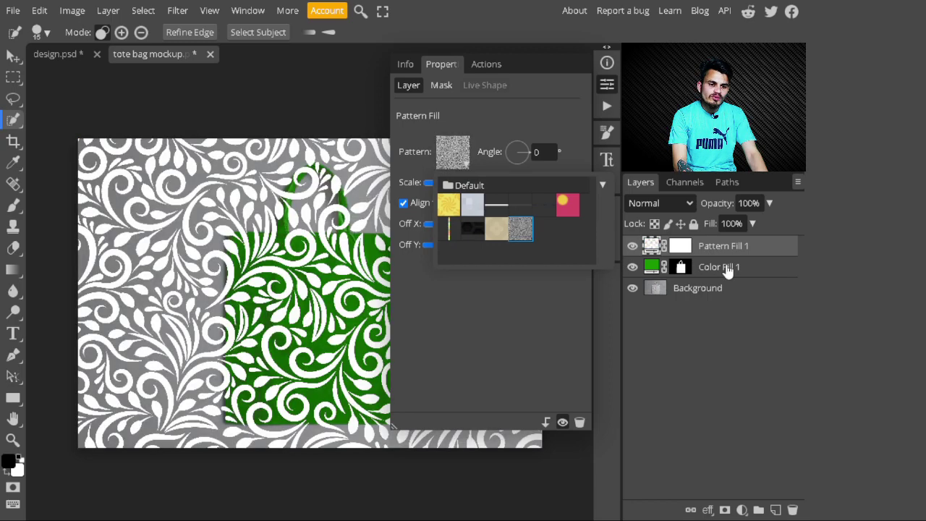
key("Escape")
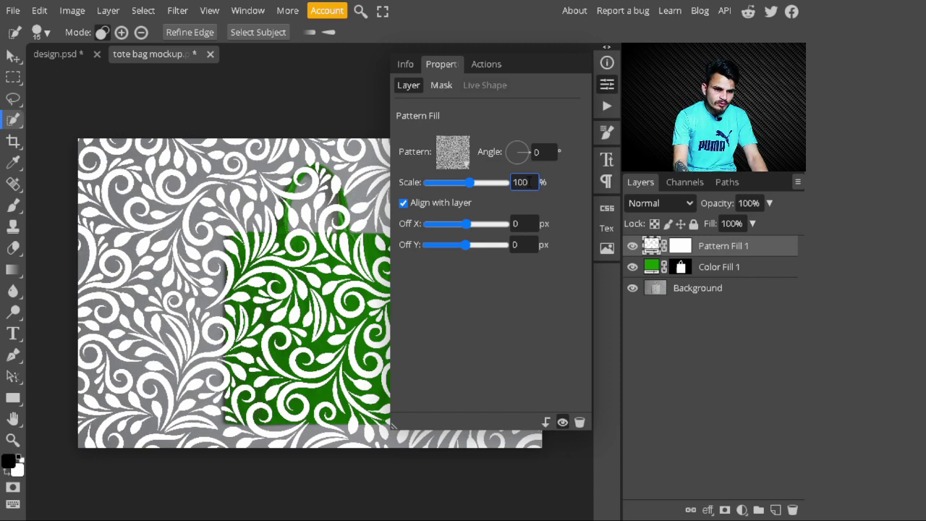
type("5")
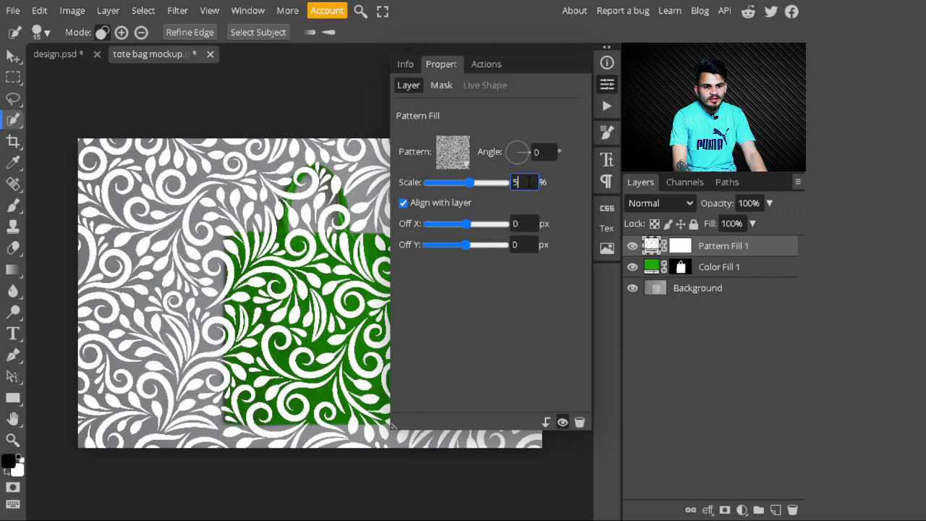
type("0")
key("Return")
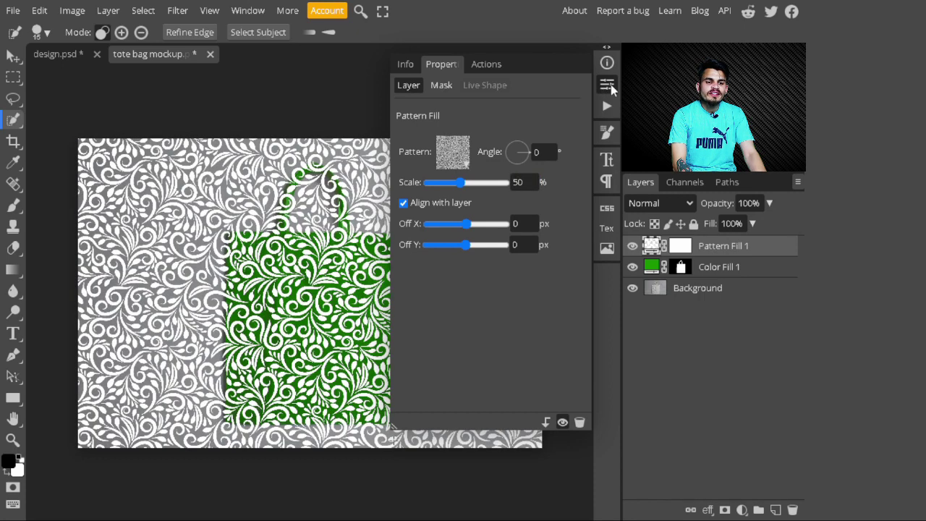
left_click(609, 84)
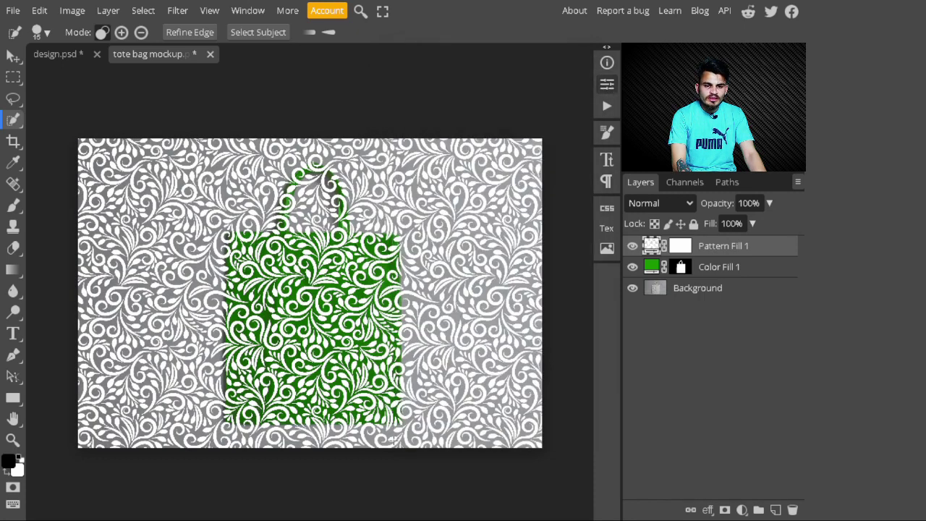
left_click(761, 272, "shift")
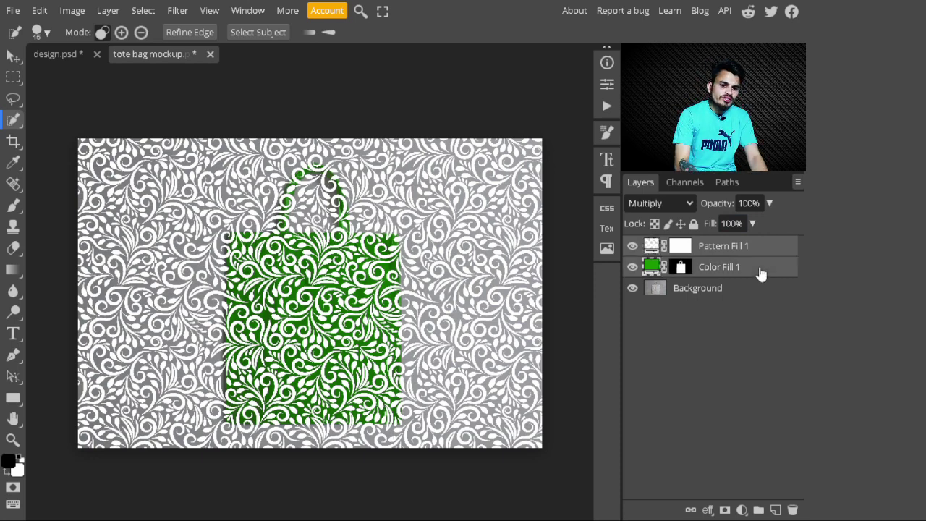
key("ctrl+g")
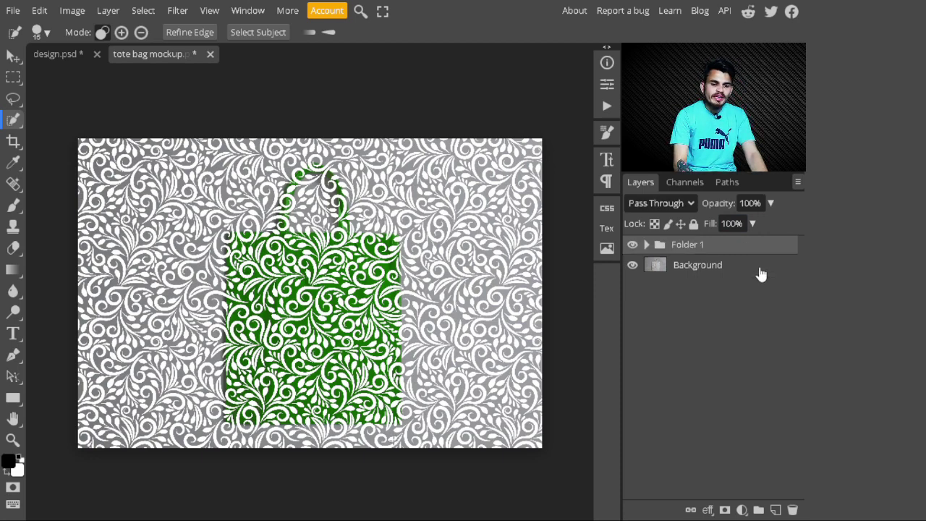
Move Color Fill 1's bag-shaped mask onto Folder 1 to confine the swirls to the tote.
left_click(646, 244)
left_click(694, 286)
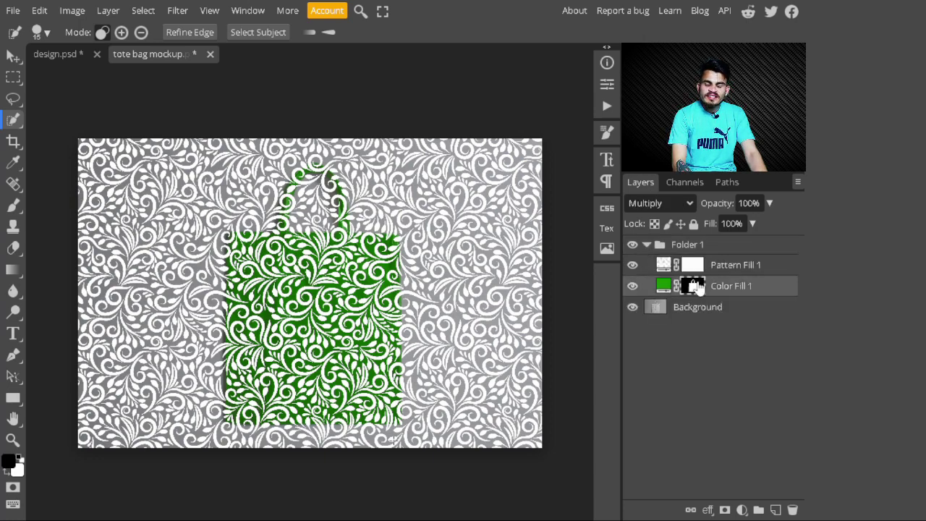
left_click_drag(698, 288, 703, 246)
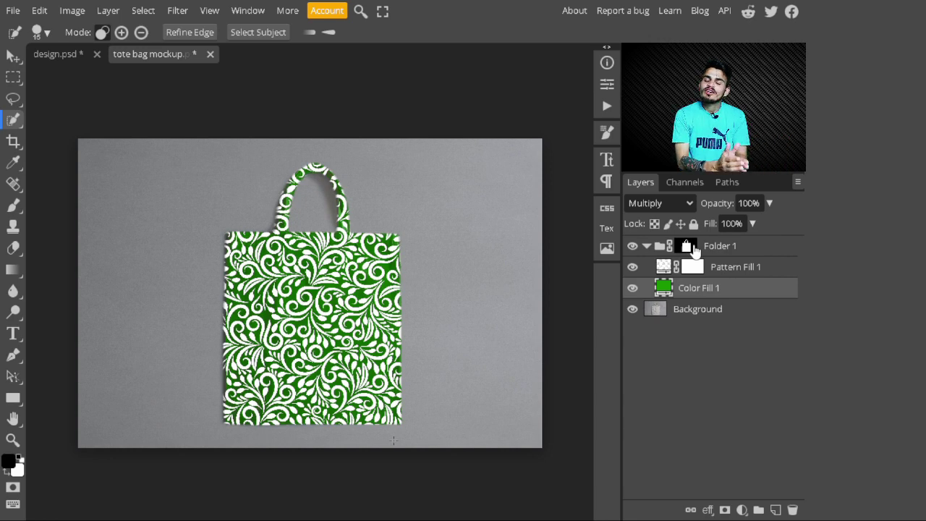
left_click(769, 274)
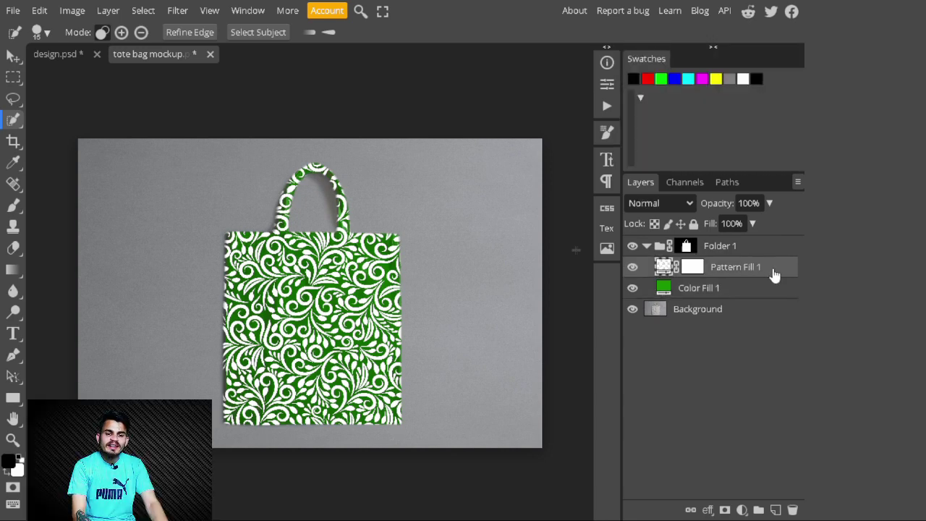
Split Pattern Fill 1's Background Blend If sliders to 32/86 and 160/243.
double_click(773, 274)
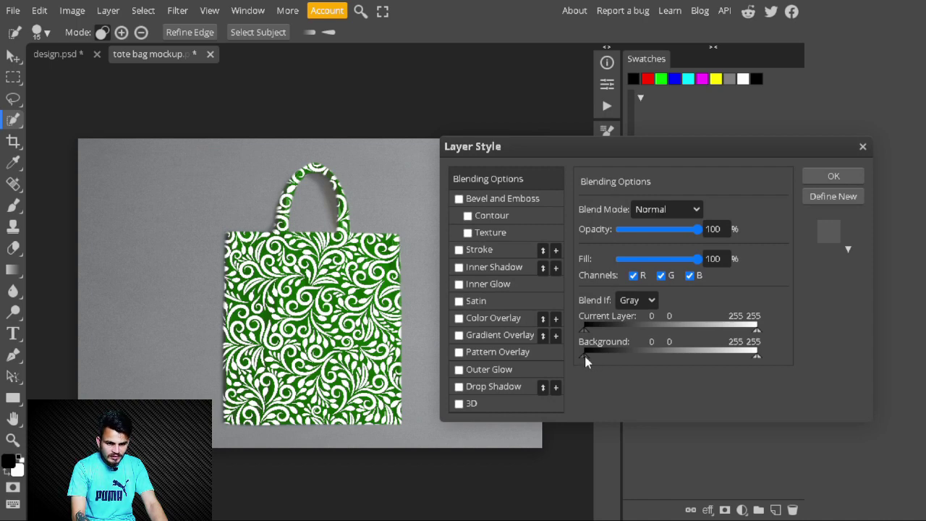
left_click_drag(589, 353, 599, 355)
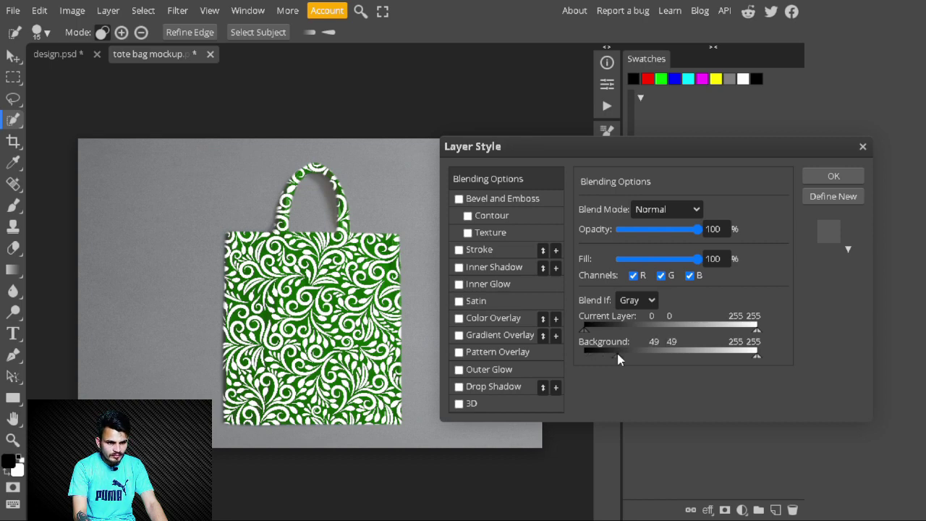
left_click_drag(616, 350, 625, 351)
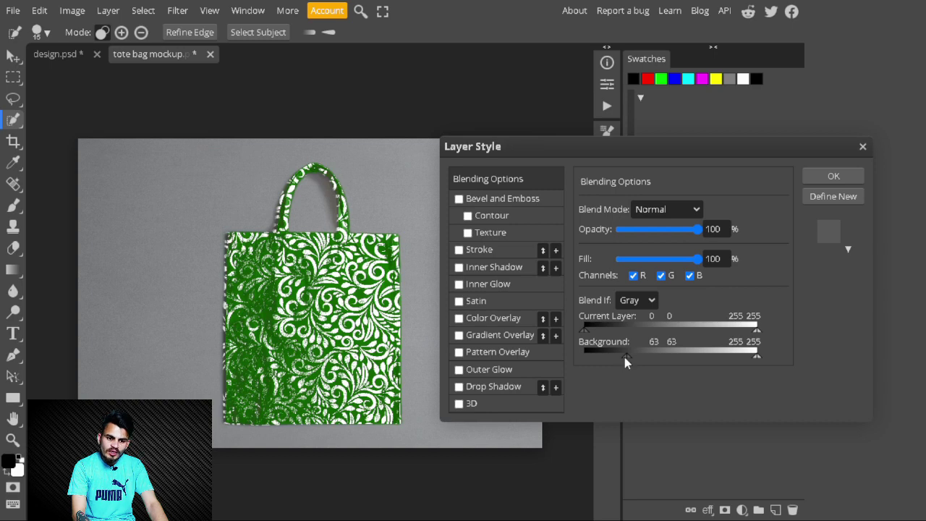
left_click_drag(615, 352, 602, 357)
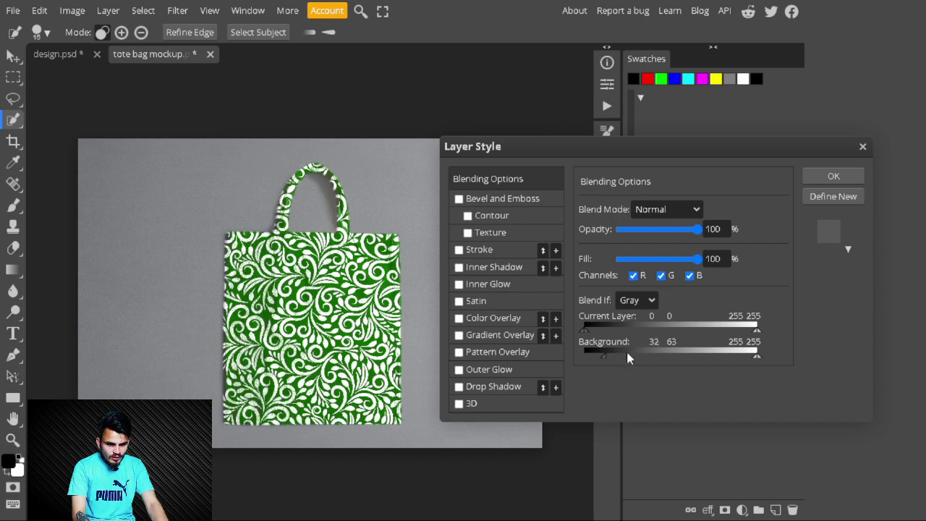
left_click_drag(641, 354, 642, 354)
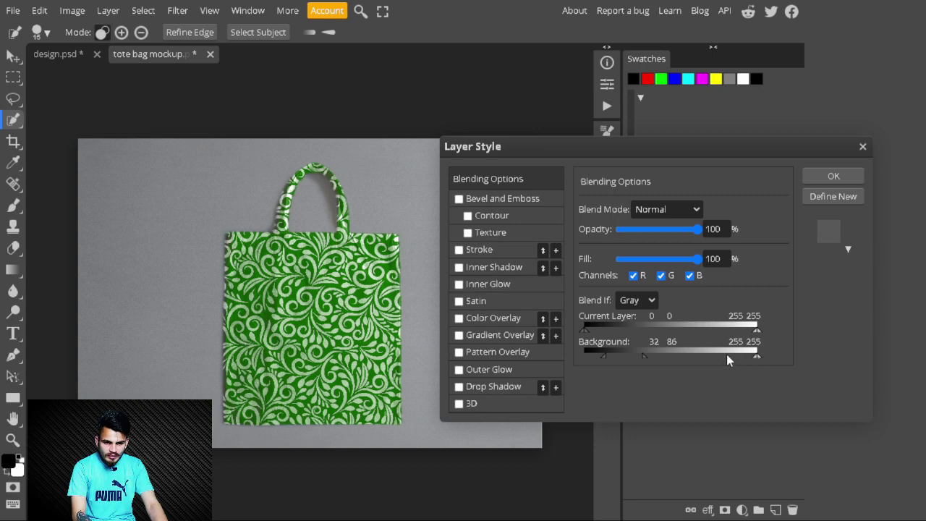
left_click_drag(723, 359, 692, 361)
left_click(692, 359)
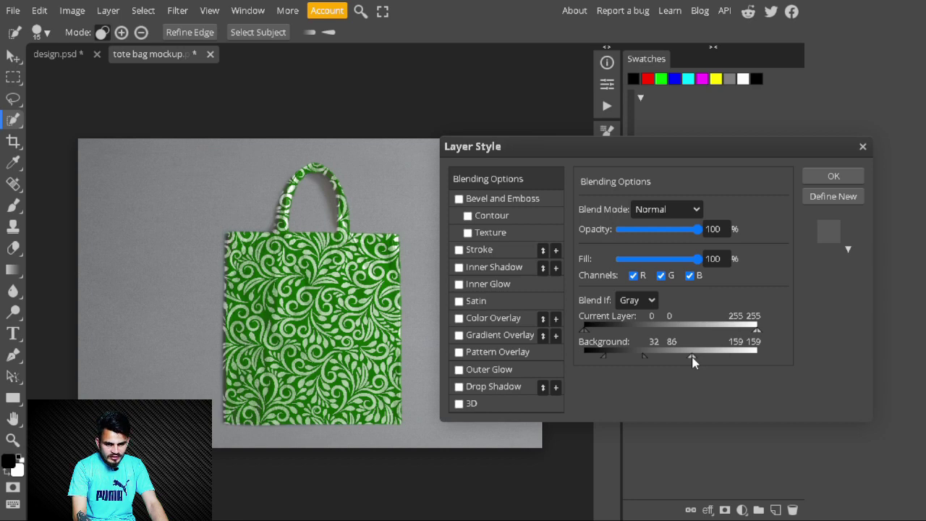
left_click_drag(691, 356, 717, 360)
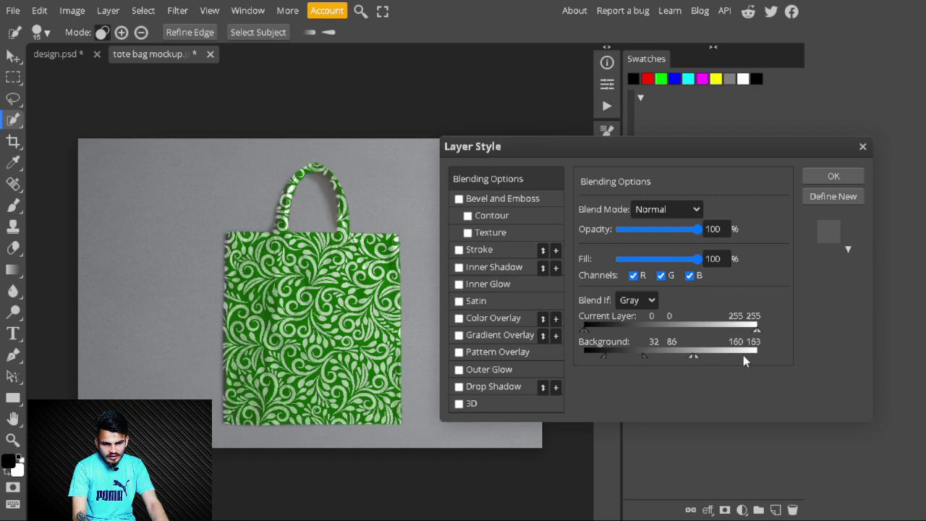
left_click_drag(743, 355, 765, 354)
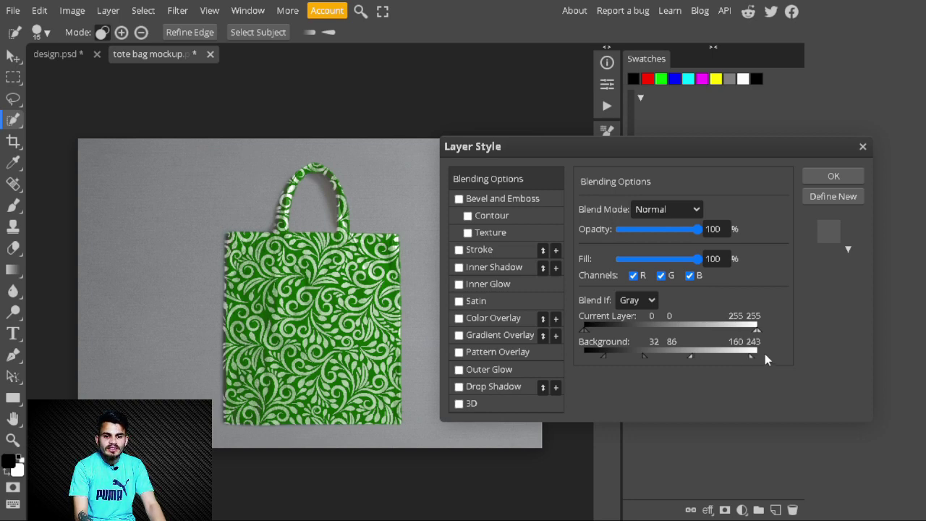
Apply the blending settings and rename Pattern Fill 1 to 'design'.
left_click(835, 179)
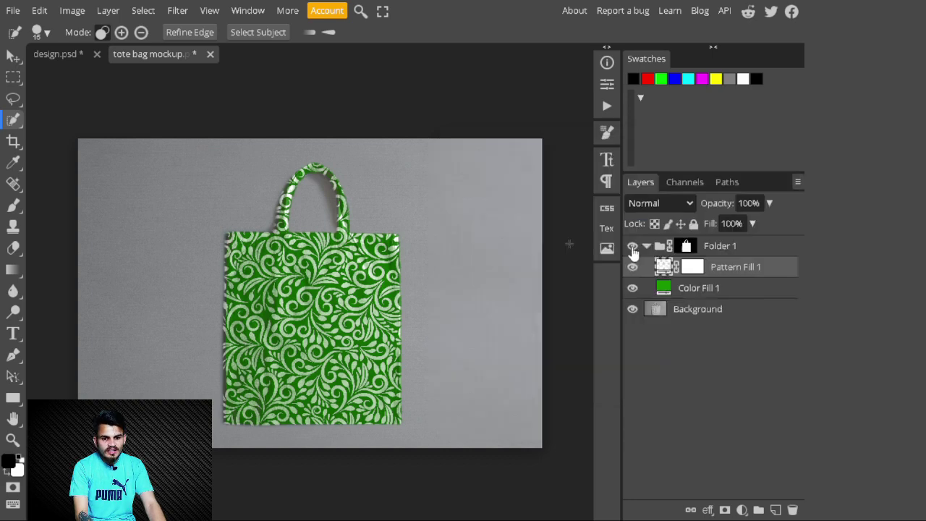
double_click(736, 266)
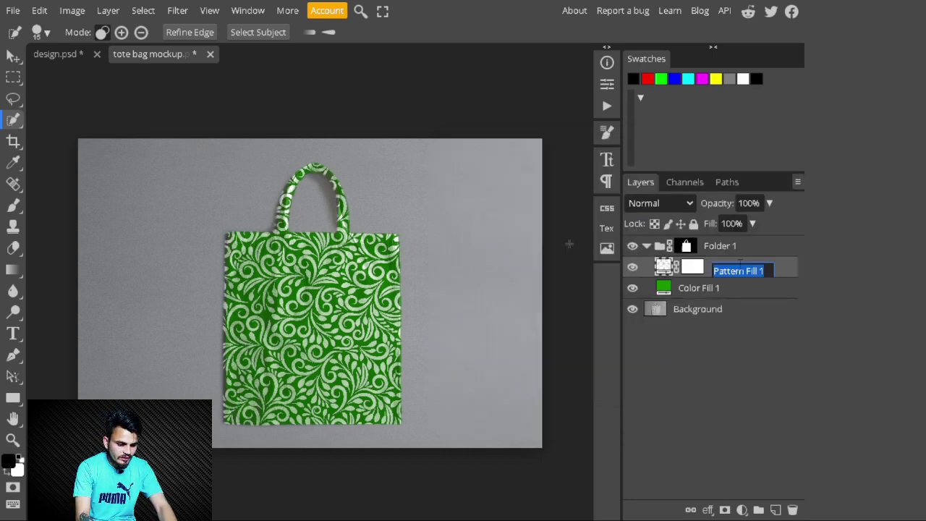
type("design")
key("Return")
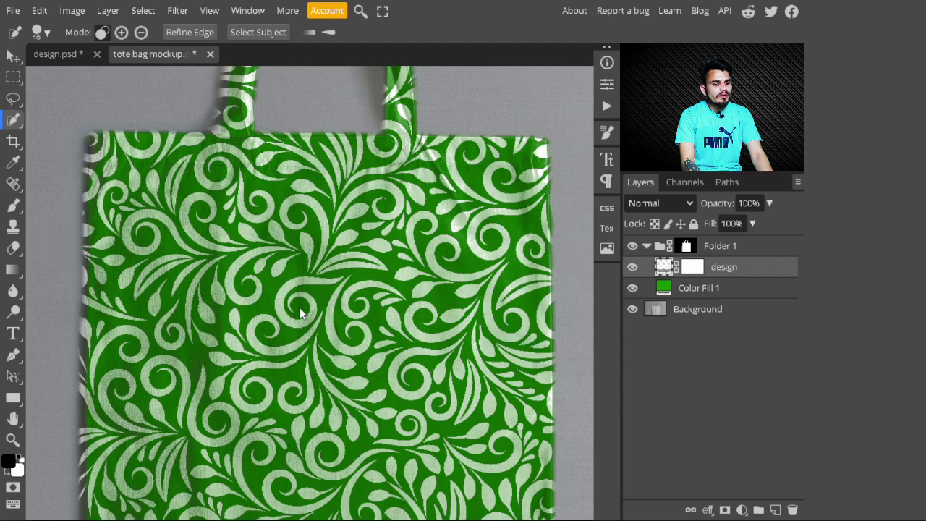
key("ctrl+0")
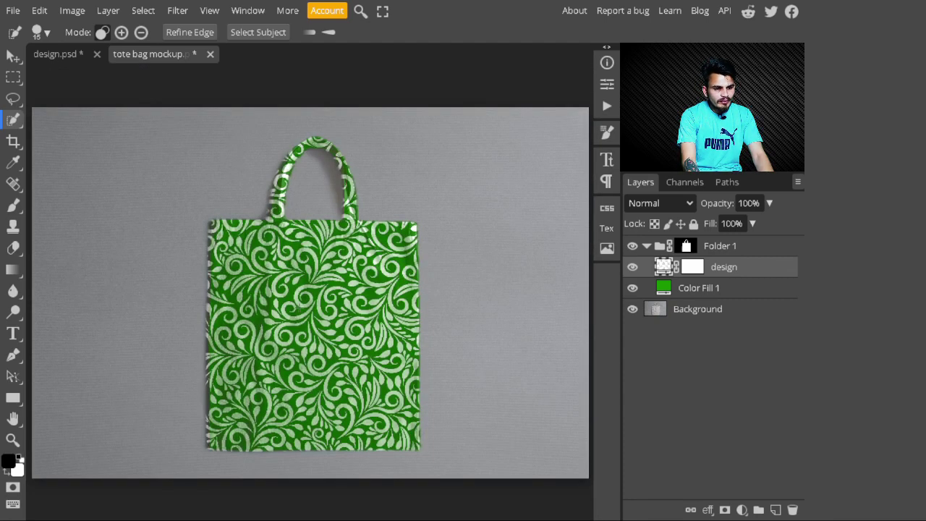
Zoom in and pan across the bag's fabric pattern, then zoom back out to the full mockup.
scroll(299, 309, "up", 5)
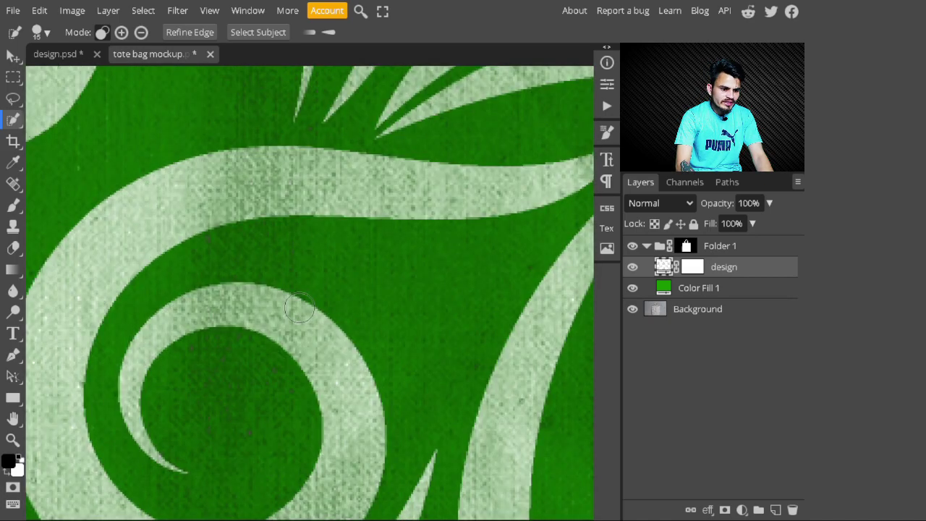
key("h")
left_click_drag(299, 308, 436, 242)
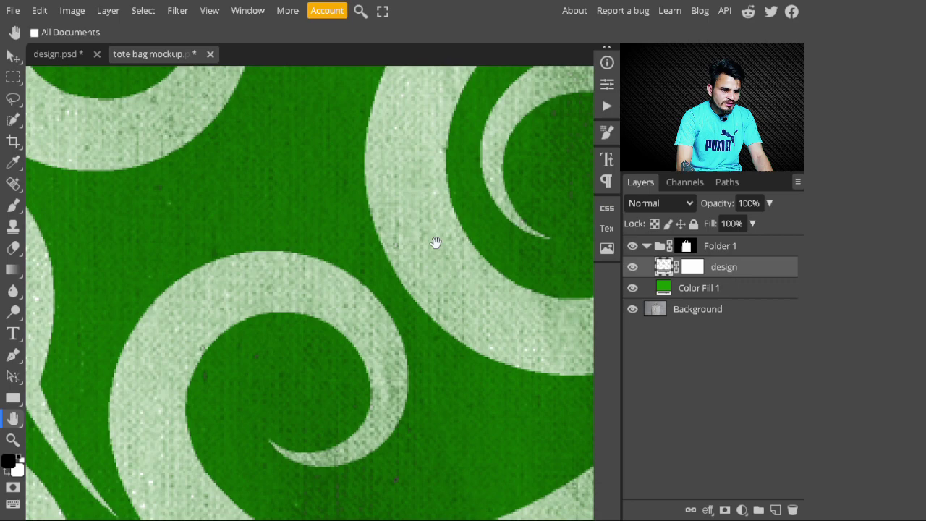
left_click_drag(435, 242, 366, 149)
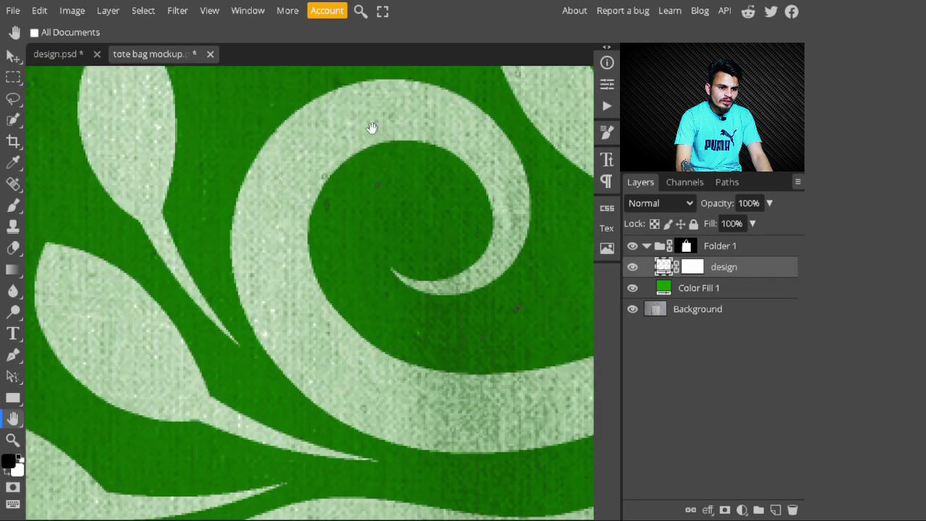
key("ctrl+0")
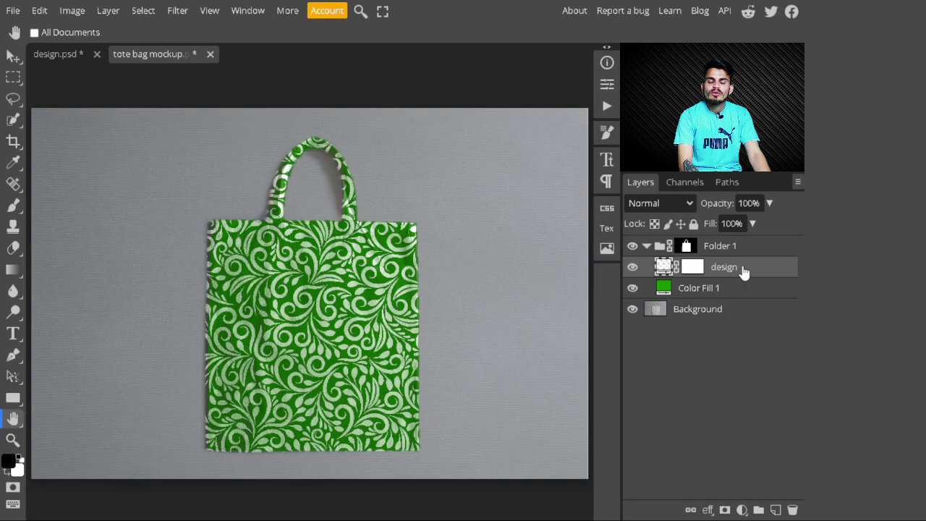
Duplicate the Background layer and name the copy 'texture'.
left_click(725, 315)
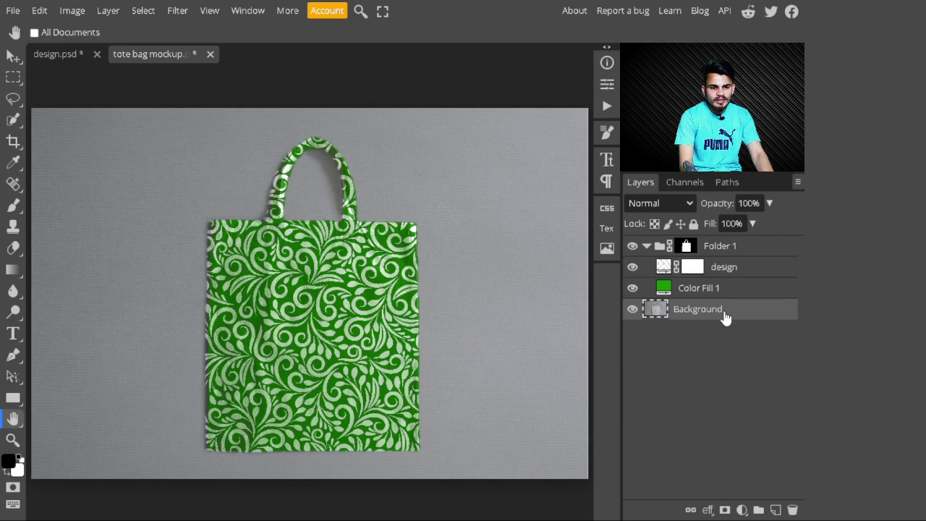
key("ctrl+j")
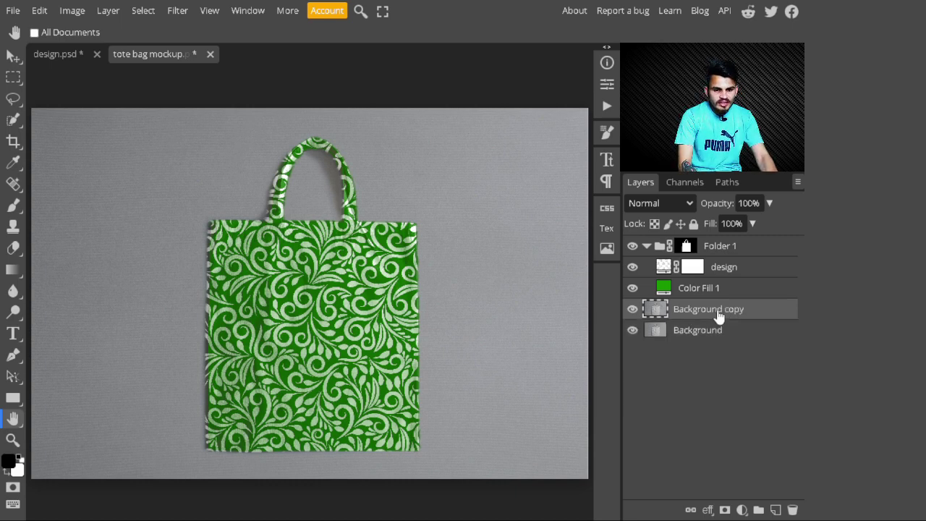
double_click(718, 316)
type("texture")
key("Return")
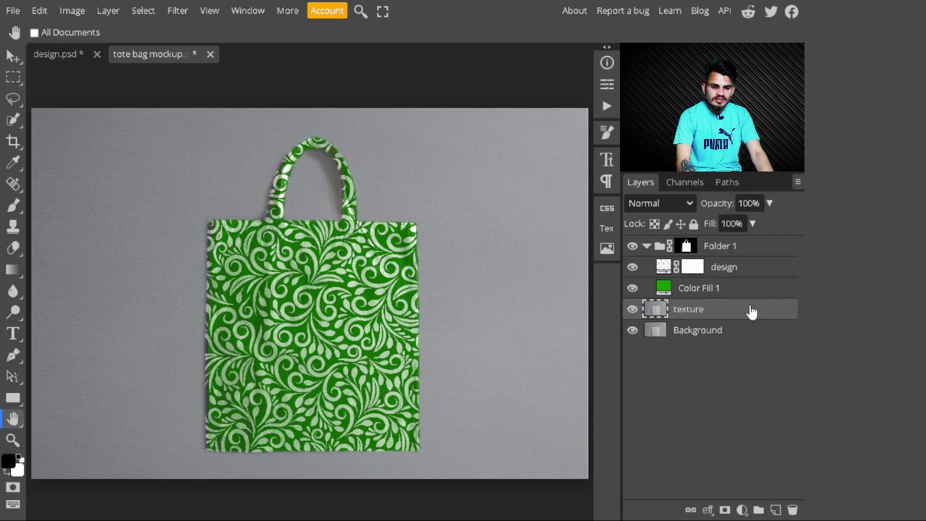
Move the texture layer above Folder 1 and convert it to a smart object.
left_click_drag(751, 310, 713, 248)
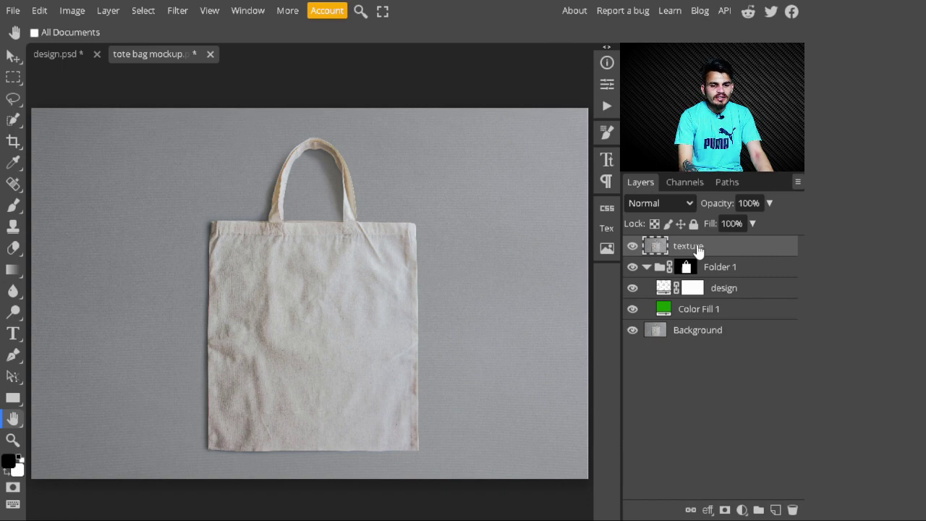
right_click(700, 248)
left_click(607, 267)
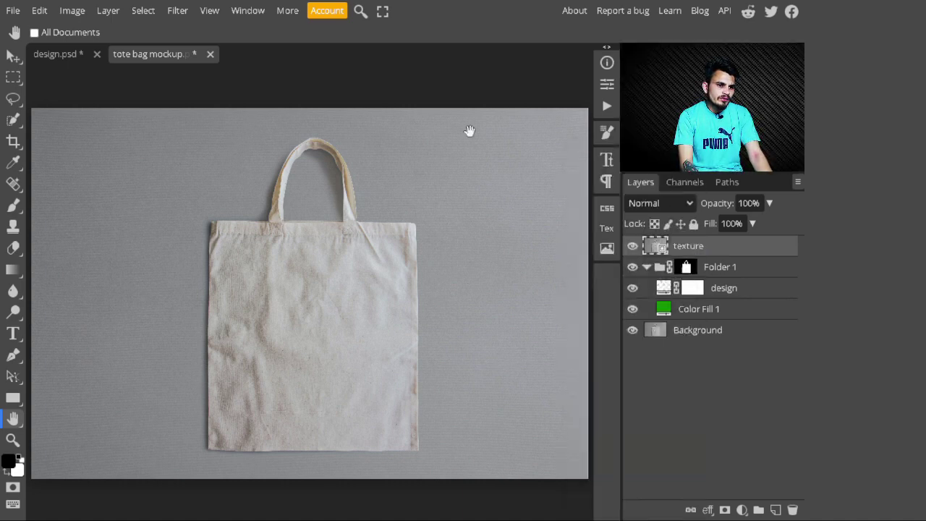
left_click(177, 11)
mouse_move(217, 335)
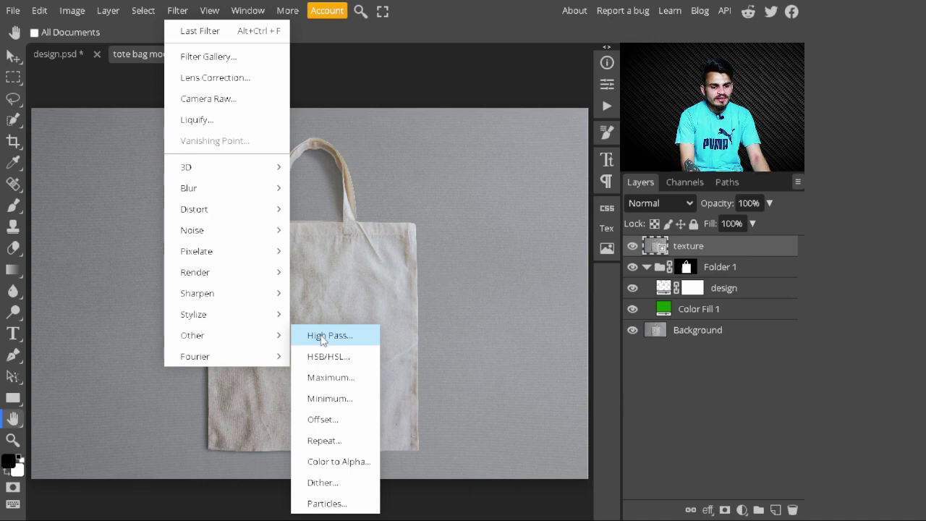
Apply a High Pass filter with a 25 px radius to the texture smart object.
left_click(322, 337)
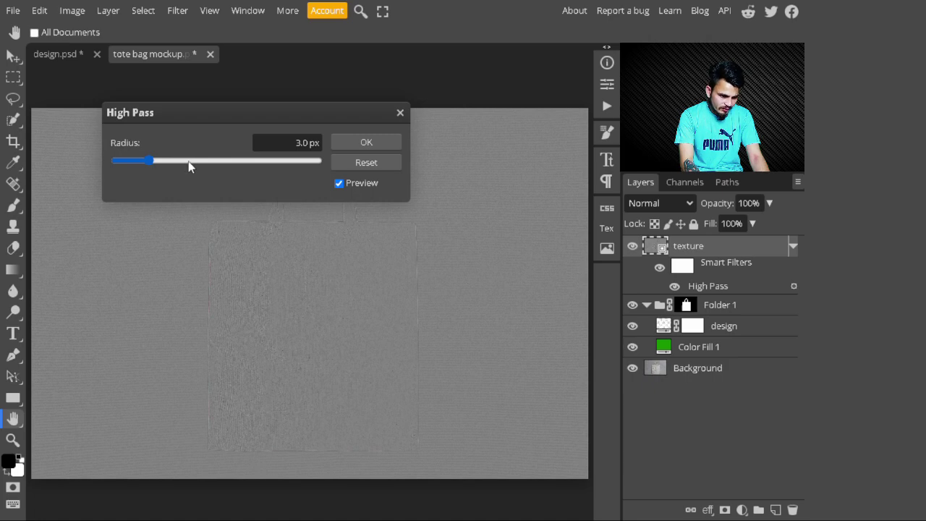
left_click(188, 162)
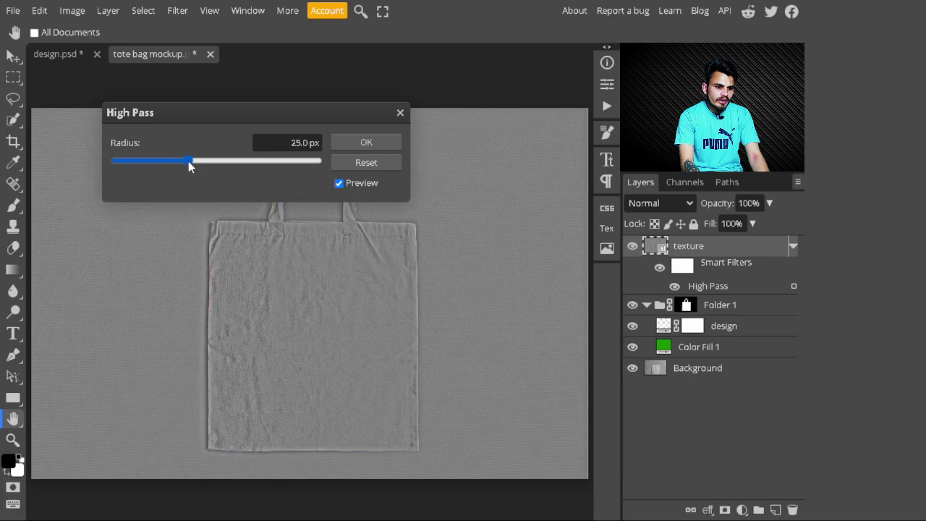
left_click(366, 142)
left_click(659, 202)
Set the texture layer's blend mode to Overlay and change Color Fill 1 from green to olive.
scroll(690, 365, "up", 1)
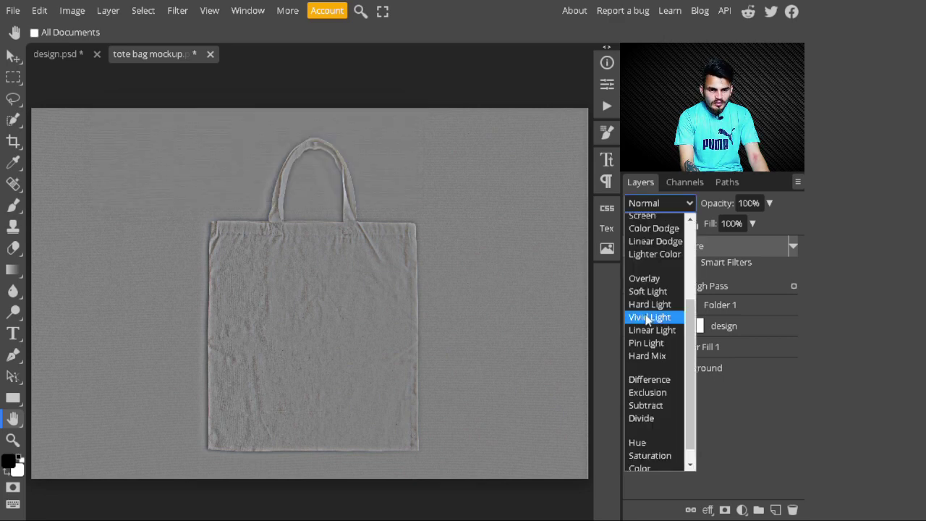
left_click(644, 279)
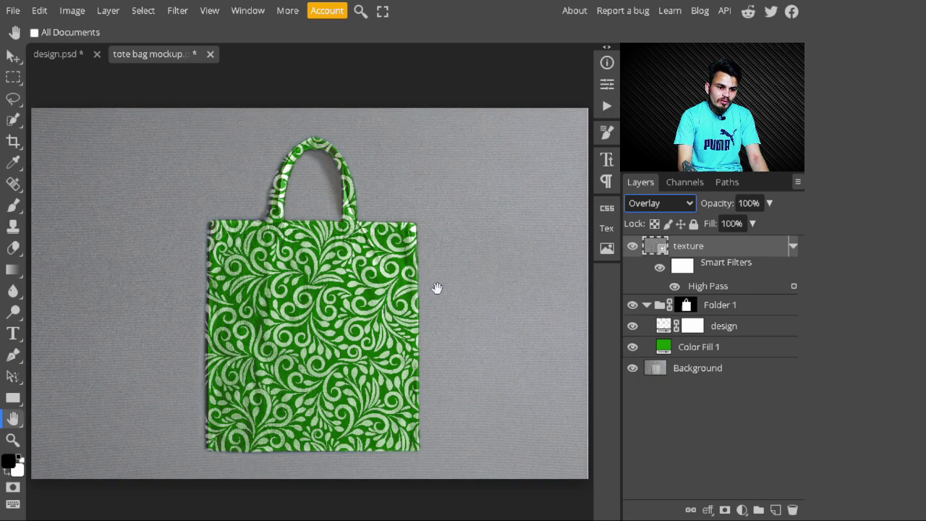
scroll(388, 268, "up", 10)
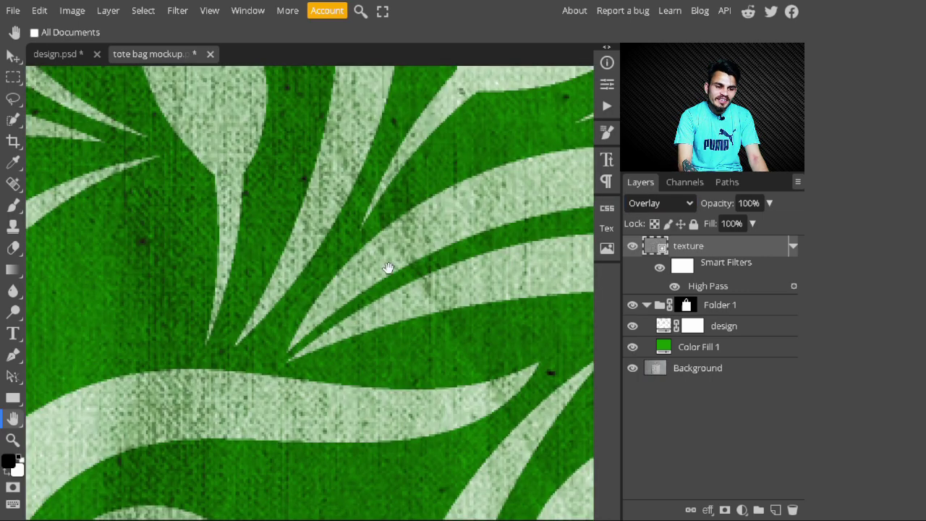
scroll(388, 268, "down", 3)
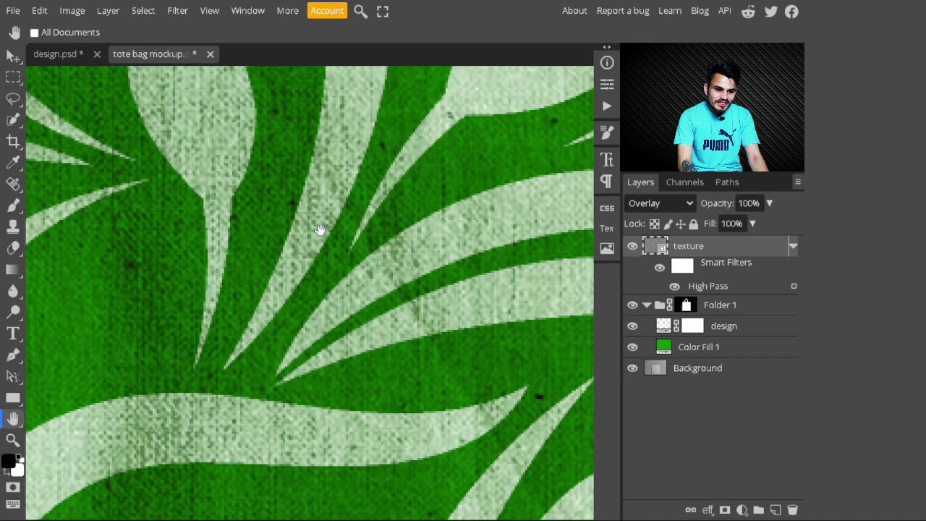
scroll(467, 429, "down", 2)
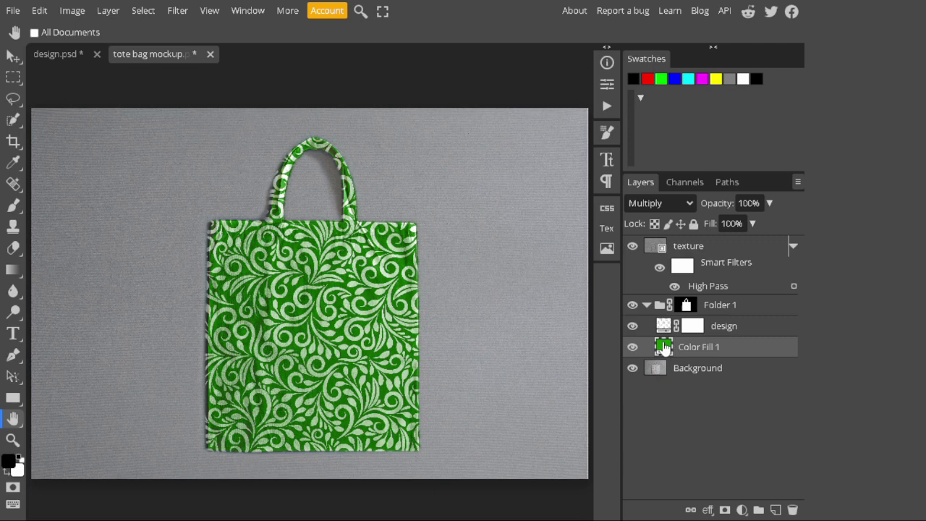
double_click(663, 347)
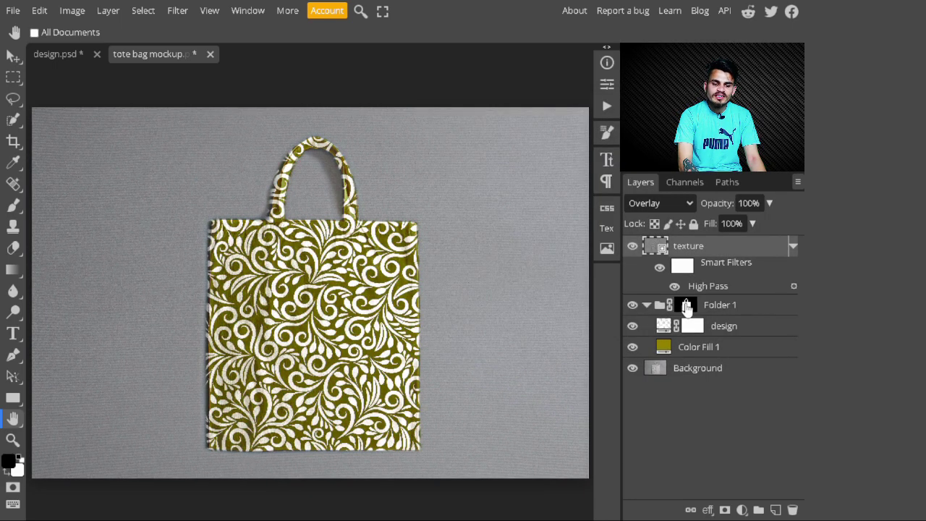
Target Folder 1's mask with the Brush tool and zoom in on the bag handle.
left_click(687, 307)
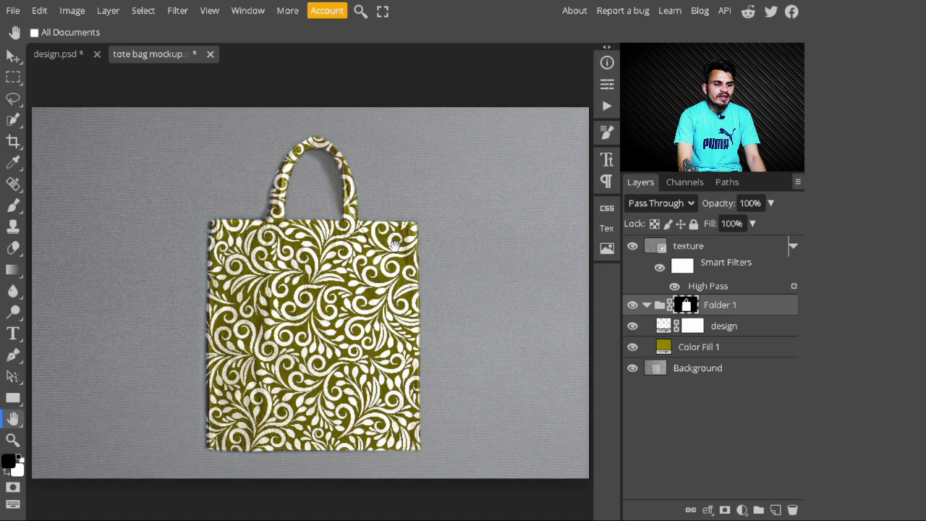
left_click(13, 206)
scroll(214, 220, "up", 6)
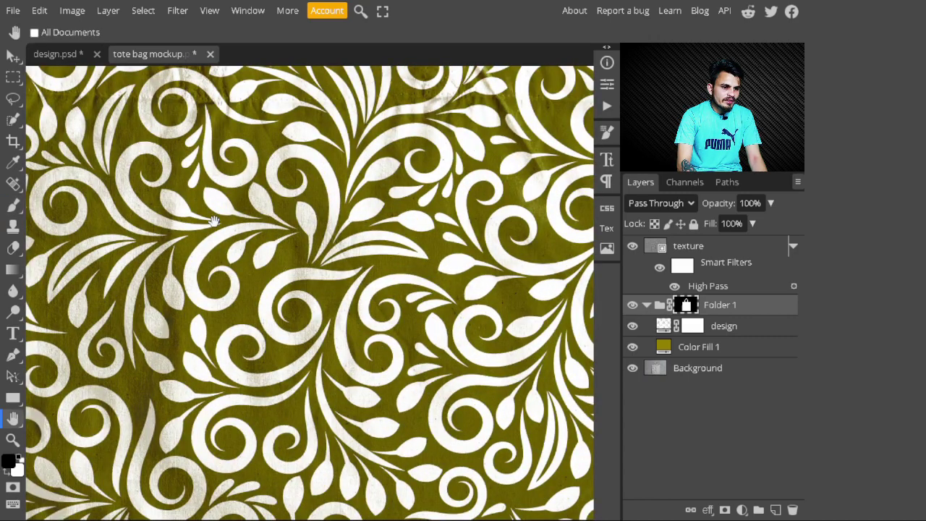
scroll(293, 310, "down", 3)
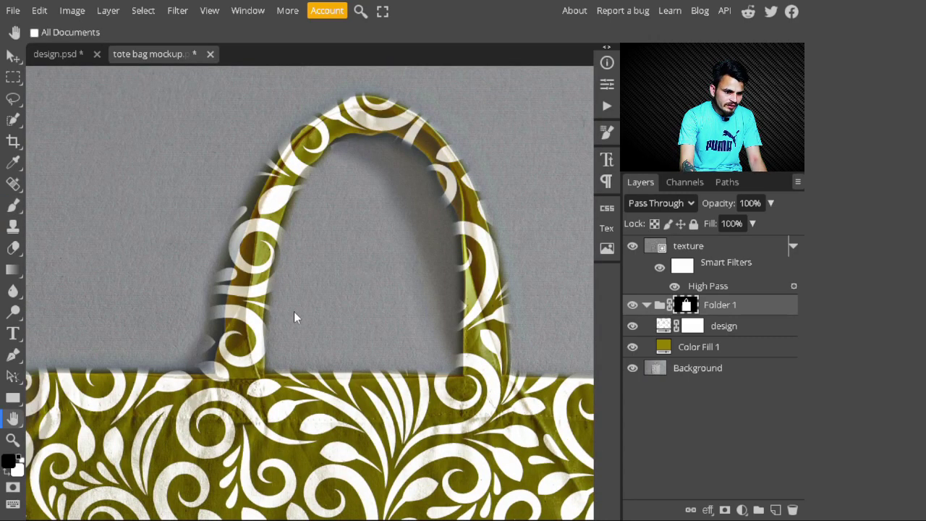
scroll(293, 313, "up", 2)
scroll(293, 310, "left", 3)
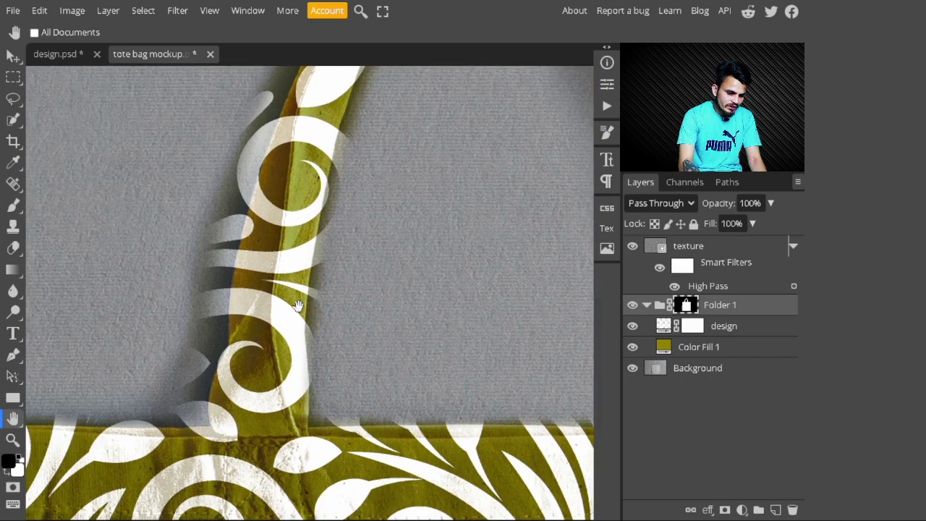
Paint black with a soft ~100 px brush on Folder 1's mask along the handle's left edge.
key("b")
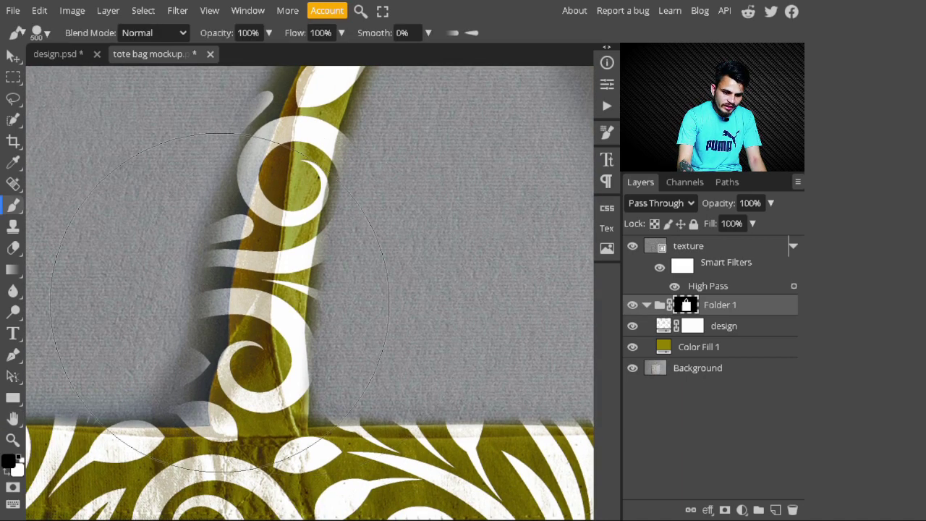
key("bracketleft")
key("bracketleft")
key("bracketleft")
key("bracketleft")
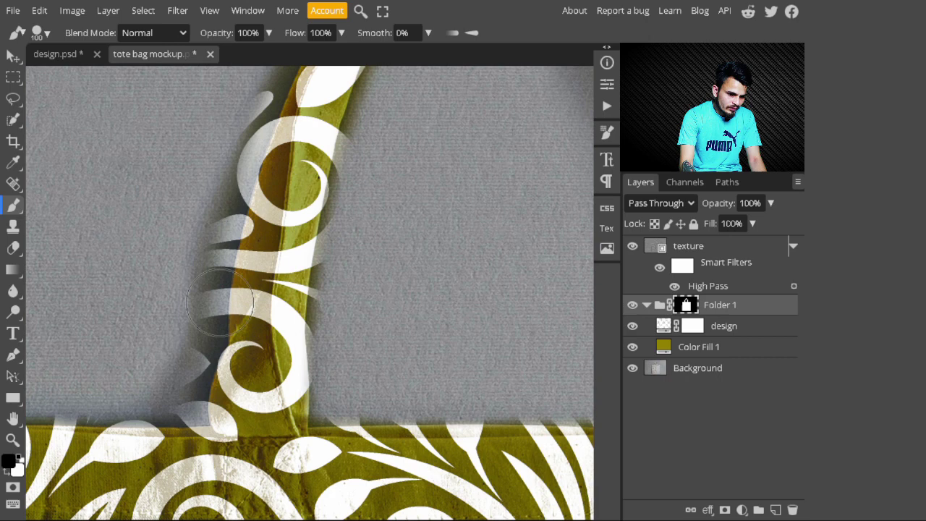
mouse_move(219, 303)
left_mouse_down()
mouse_move(181, 339)
mouse_move(177, 394)
left_mouse_up()
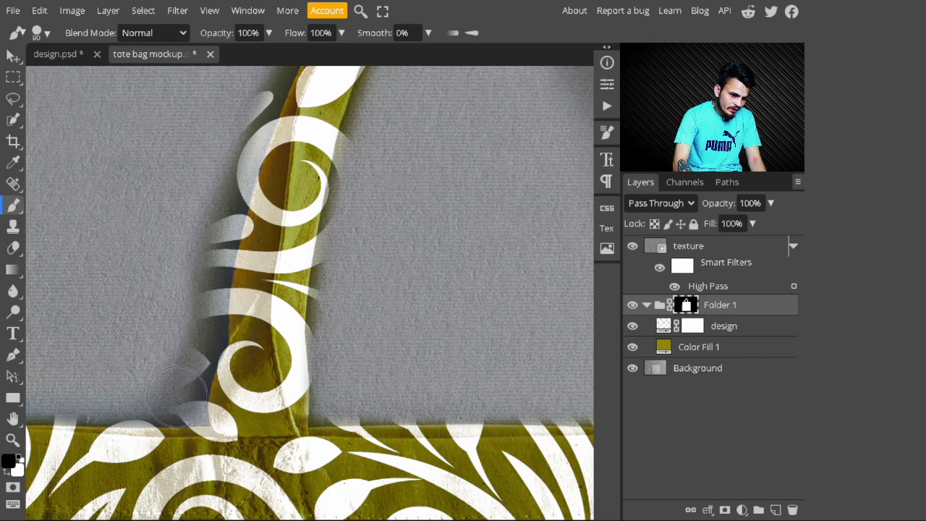
left_click(46, 33)
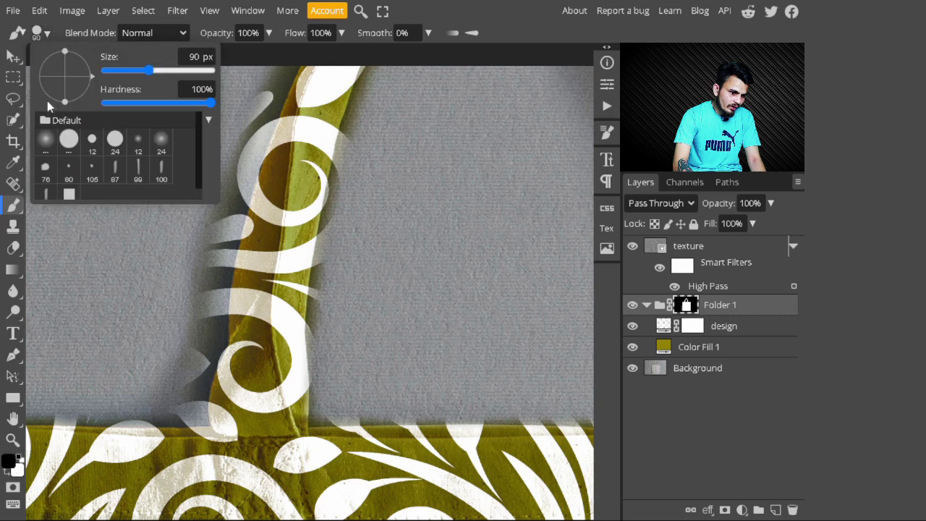
left_click(46, 137)
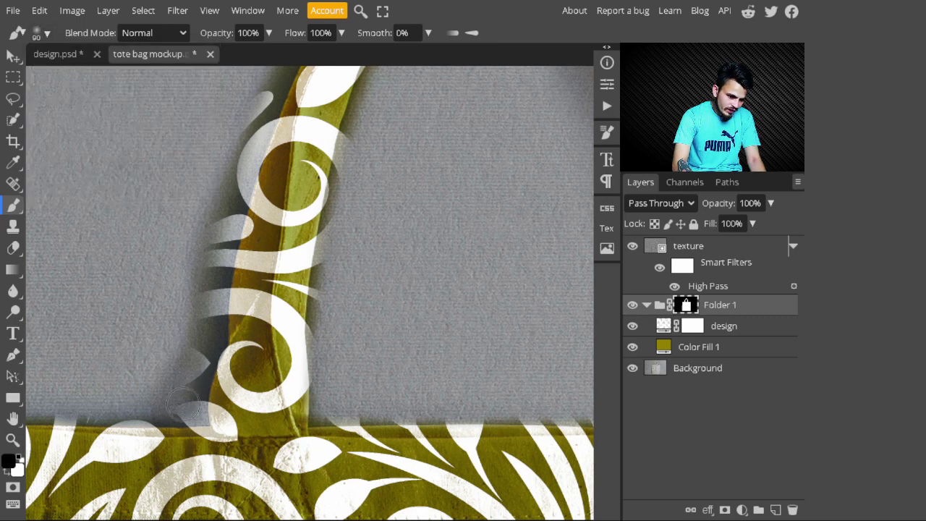
left_click_drag(183, 405, 199, 350)
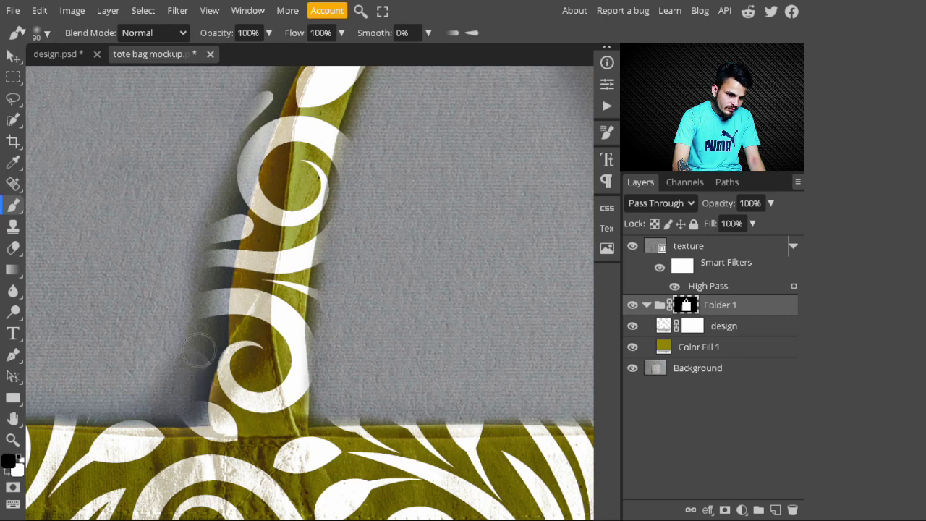
mouse_move(198, 352)
left_mouse_down()
mouse_move(210, 261)
mouse_move(205, 302)
mouse_move(263, 108)
mouse_move(246, 189)
left_mouse_up()
Clean the remaining white streaks and haze outside the handle's upper-left and right edges.
mouse_move(349, 181)
left_mouse_down()
mouse_move(311, 336)
mouse_move(362, 249)
left_mouse_up()
scroll(311, 336, "up", 5)
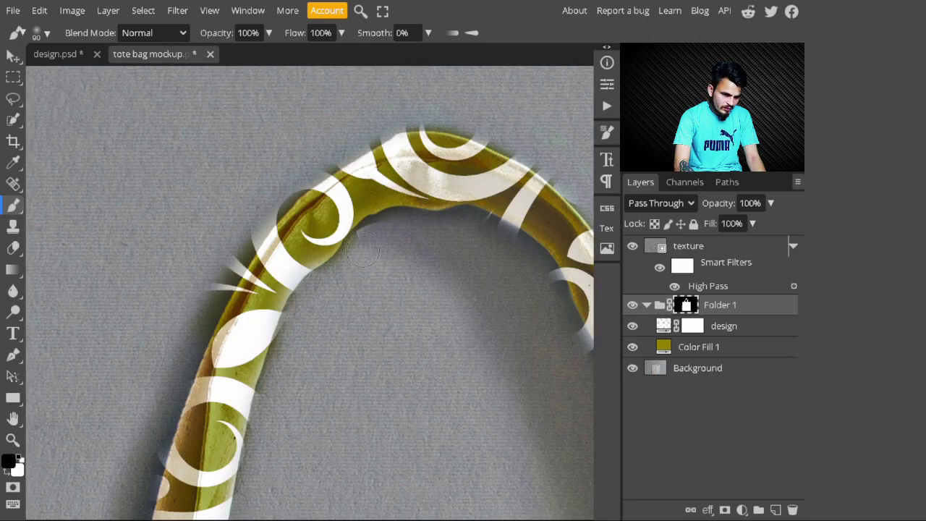
left_click_drag(214, 304, 217, 278)
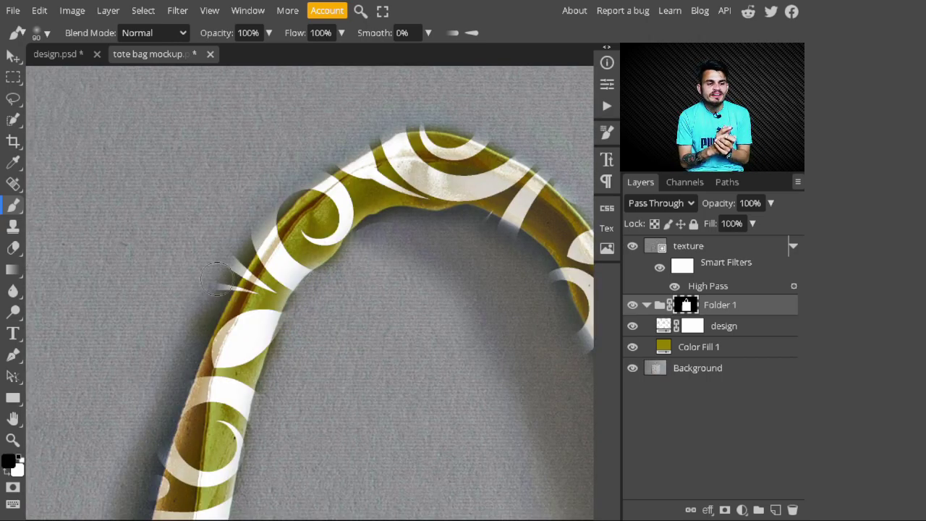
left_click(217, 278)
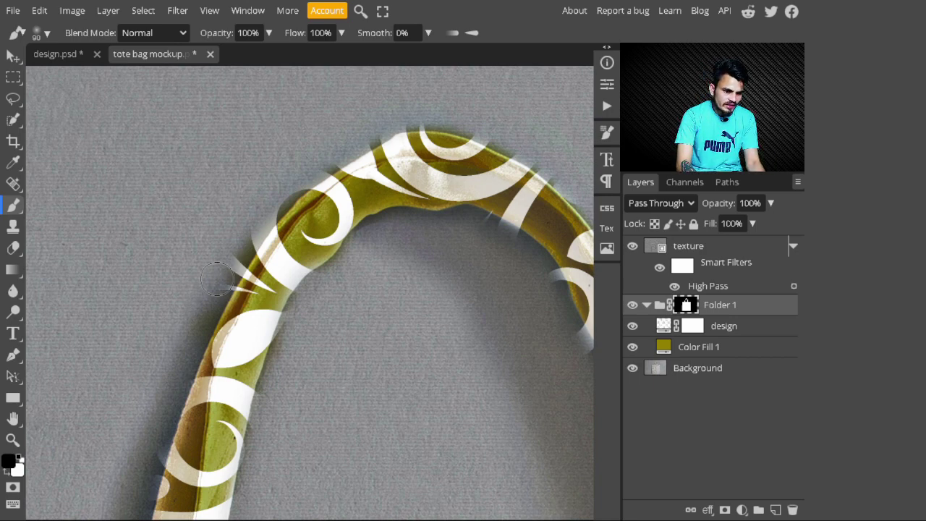
left_click_drag(217, 278, 285, 206)
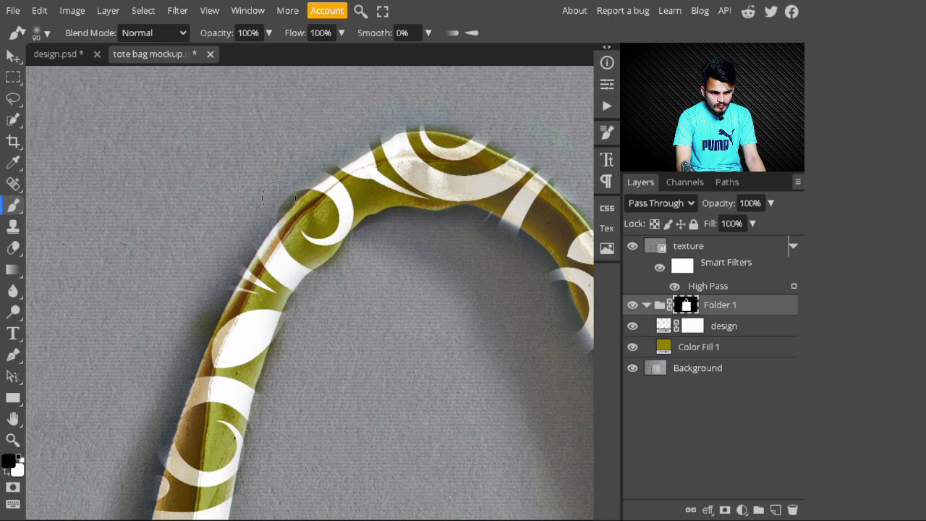
left_click_drag(571, 354, 508, 244)
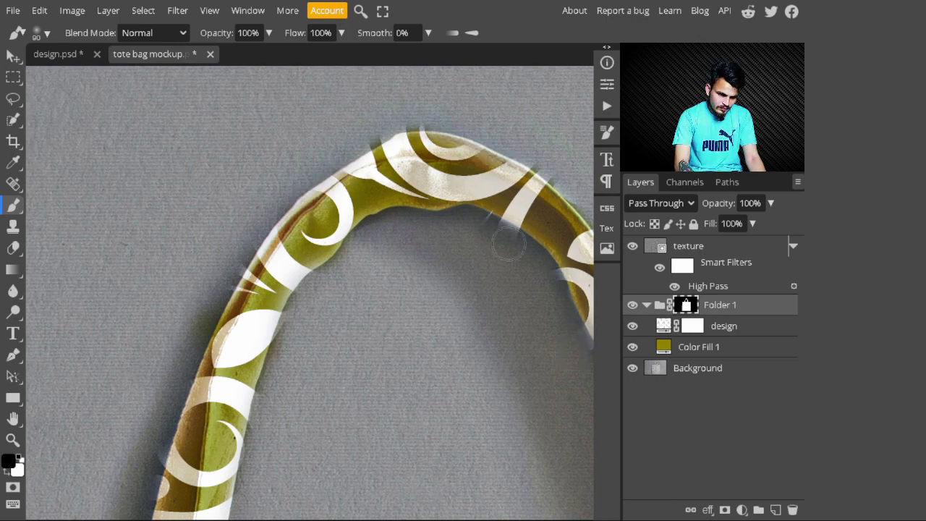
Zoom out and pan across the bag to check the trimmed handle edges.
key("ctrl+minus")
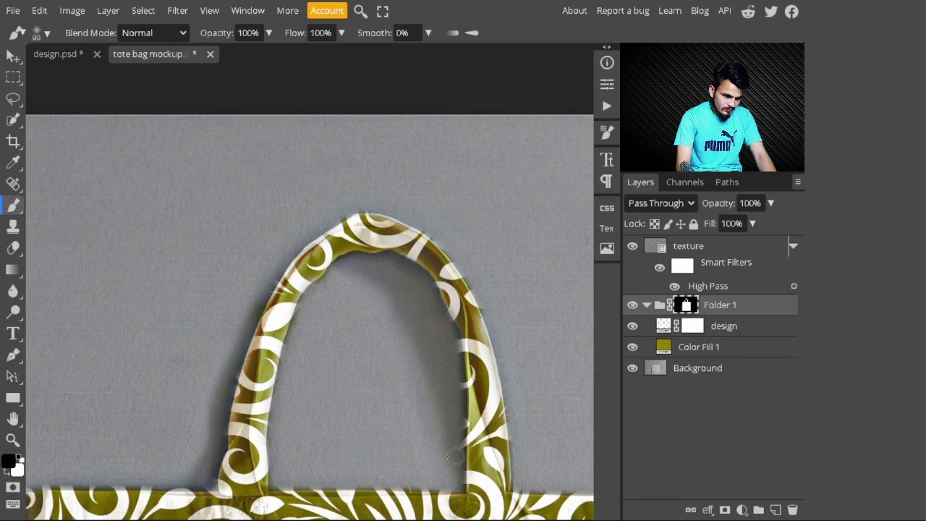
scroll(454, 456, "down", 5)
scroll(223, 419, "down", 3)
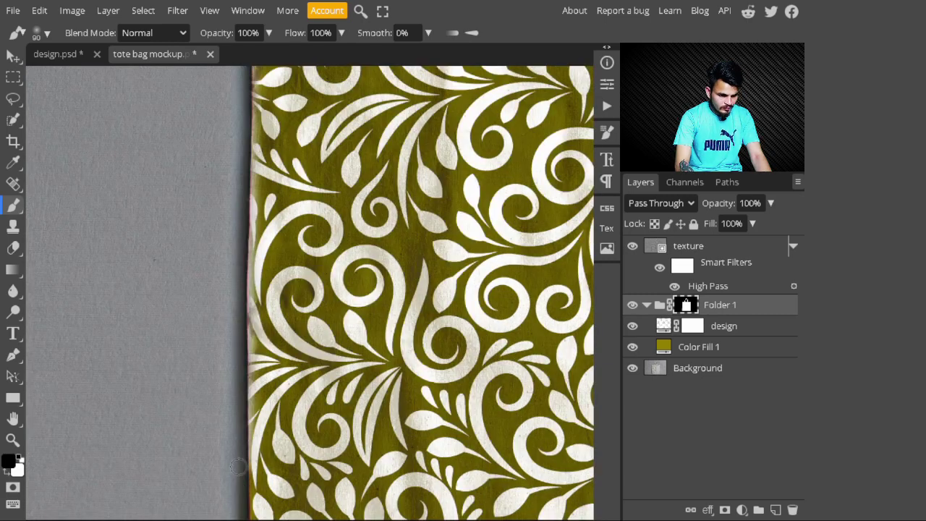
scroll(238, 466, "down", 3)
key("h")
left_click_drag(484, 224, 279, 277)
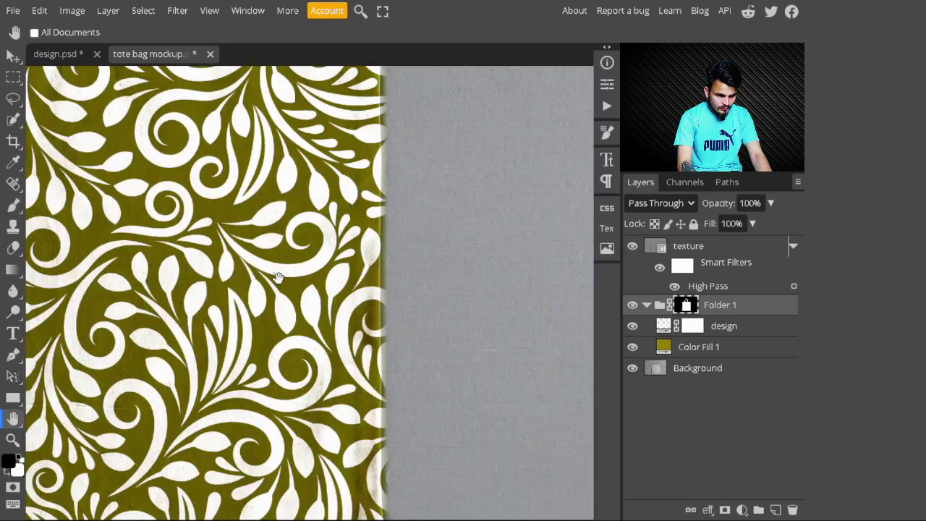